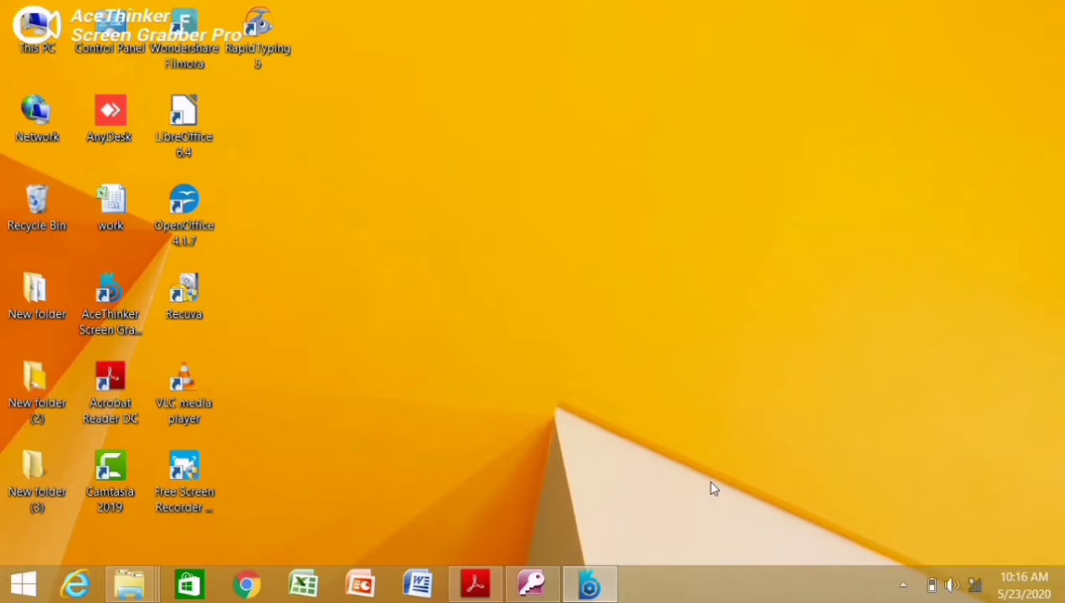
Step: Read the query chapter in 8 main.pdf, switch to the Microsoft Access database and view the class 8 and class 8 fees tables
left_click(487, 577)
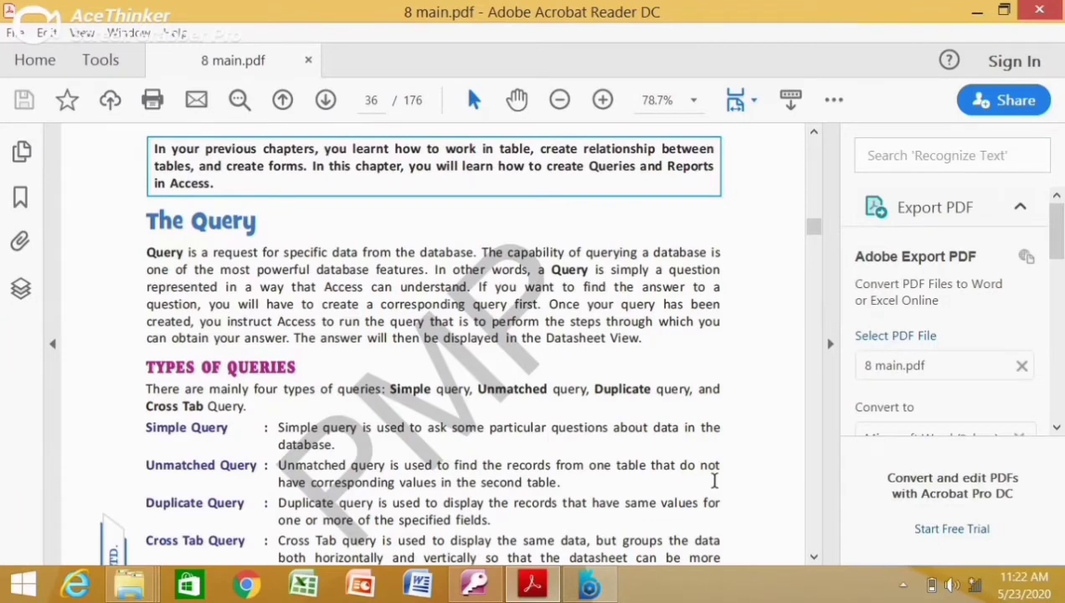
left_click(496, 583)
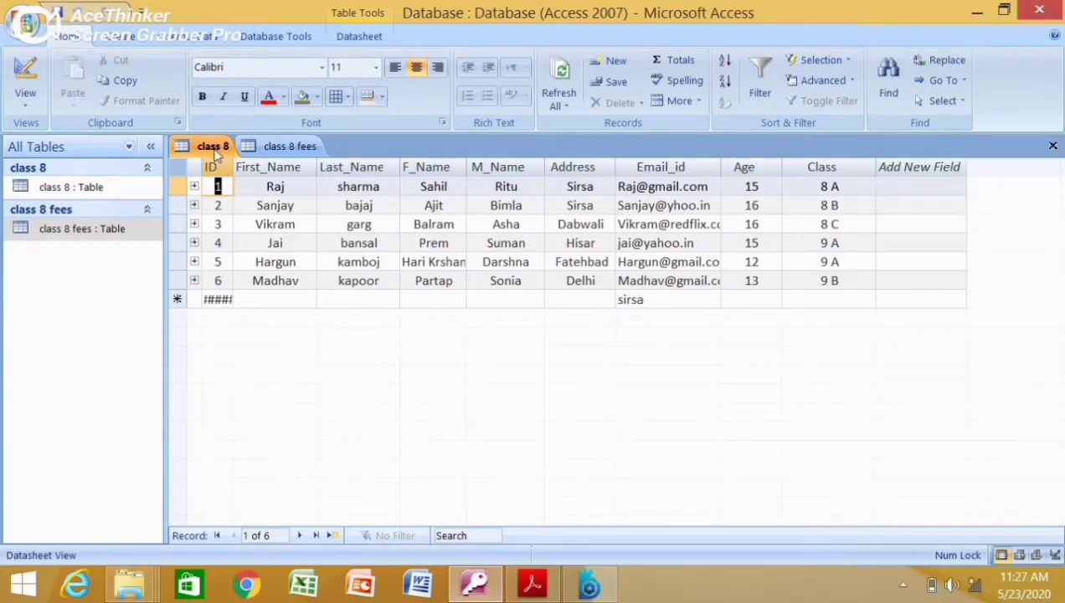
left_click(273, 150)
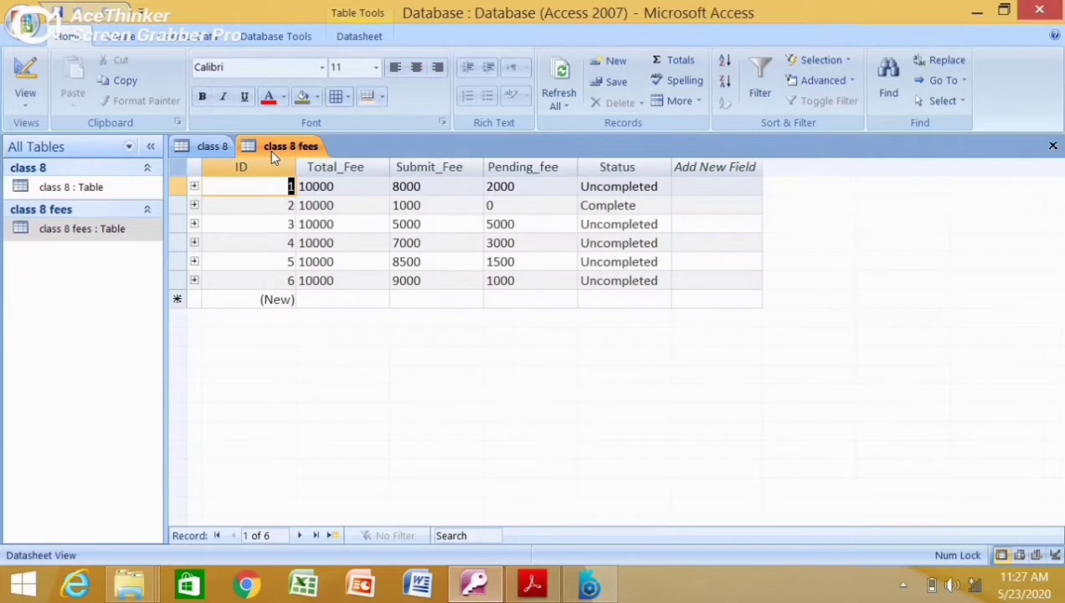
left_click(211, 147)
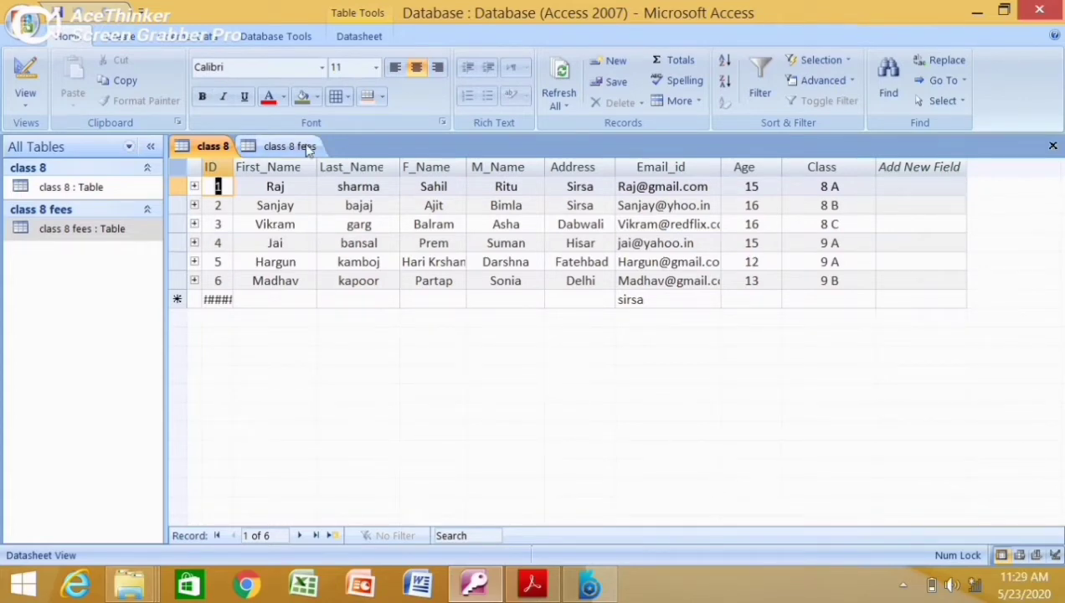
Step: Start a new query with the Simple Query Wizard, using the class 8 table as its source
left_click(129, 38)
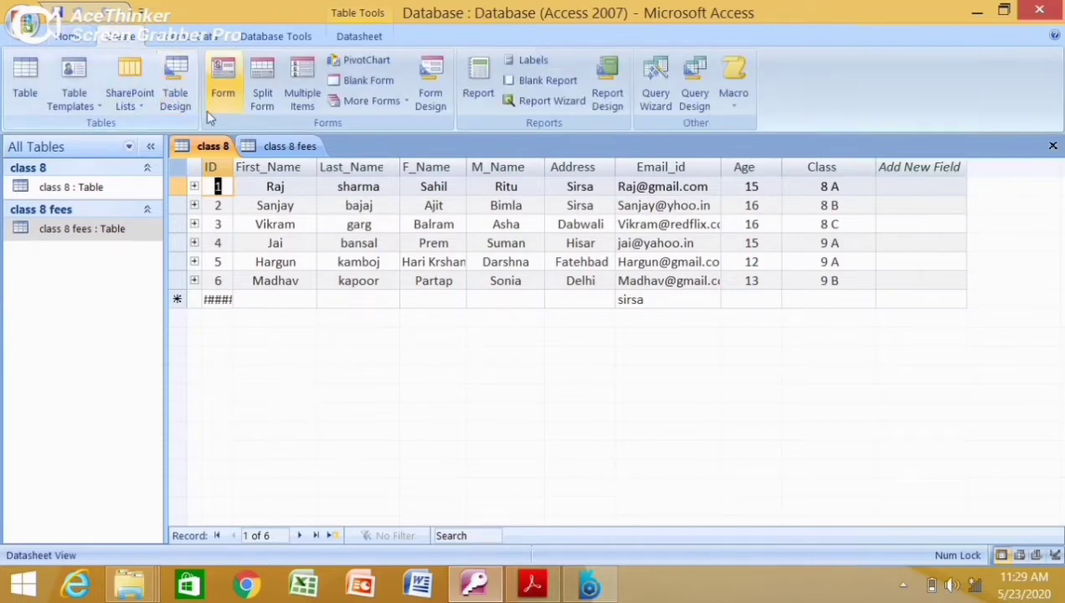
left_click(661, 107)
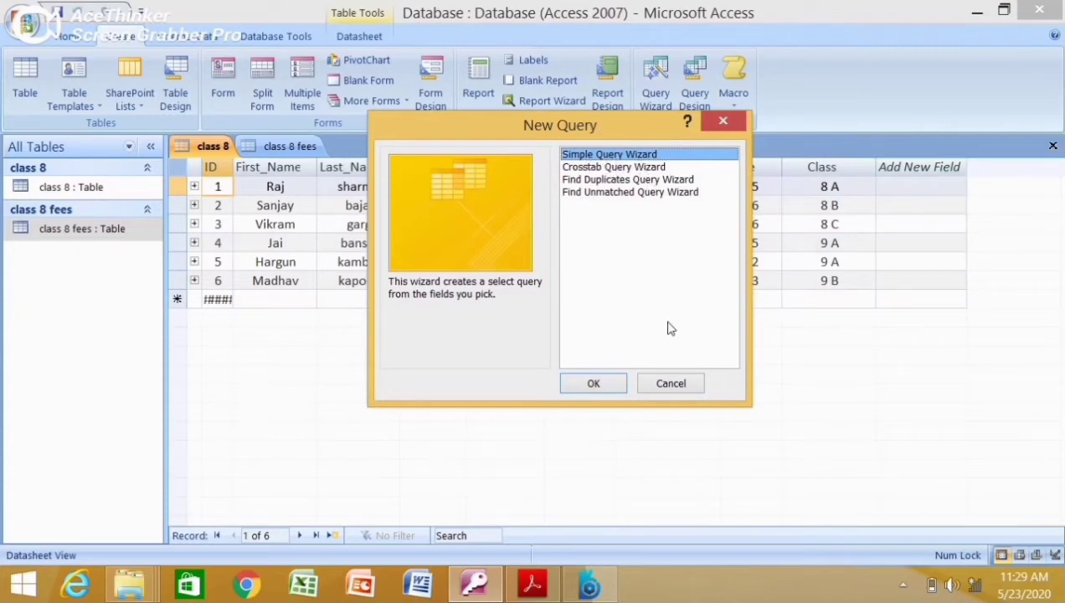
left_click(617, 376)
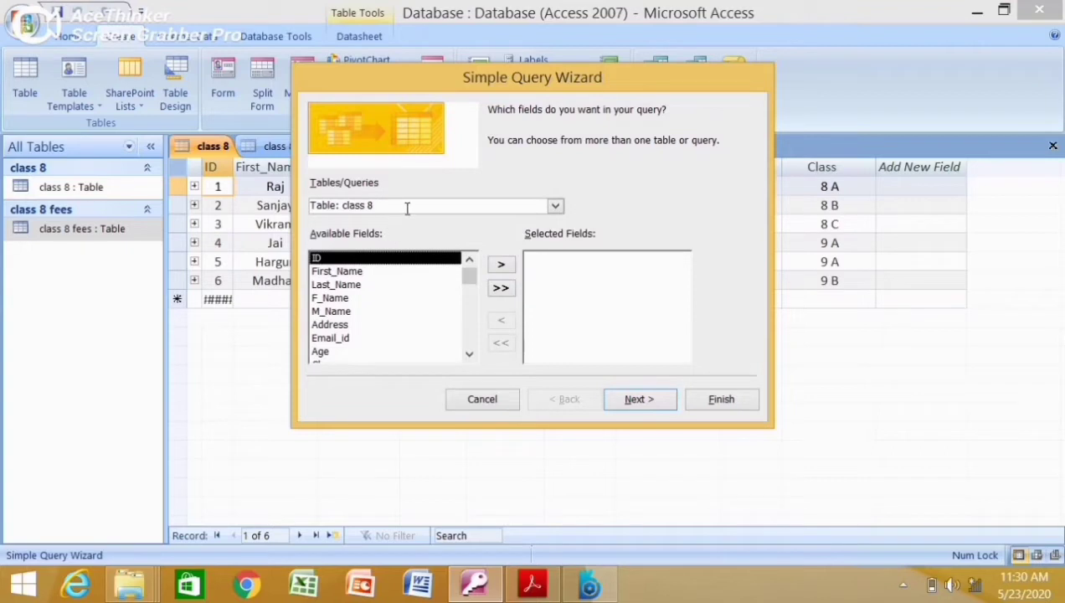
left_click(555, 207)
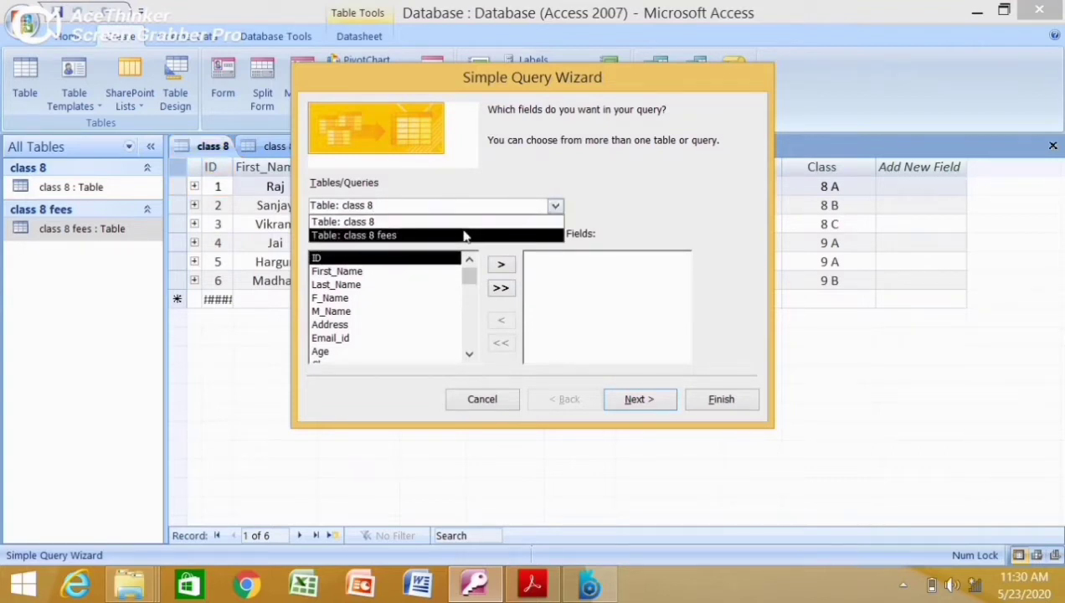
left_click(390, 223)
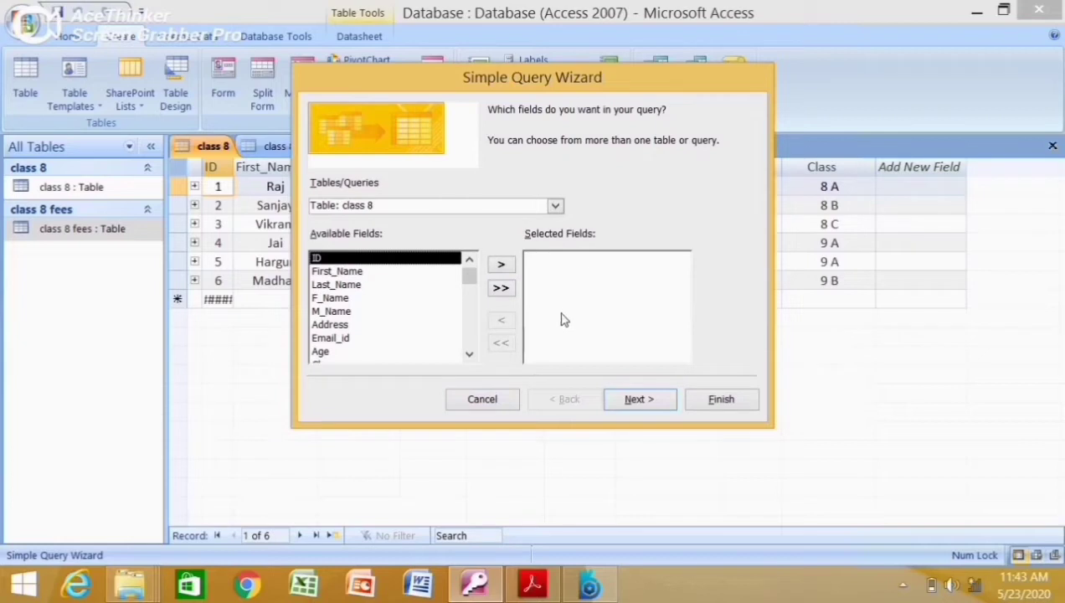
Step: Add all class 8 fields to the query one by one, from ID through Class
left_click(499, 266)
left_click(499, 267)
left_click(499, 266)
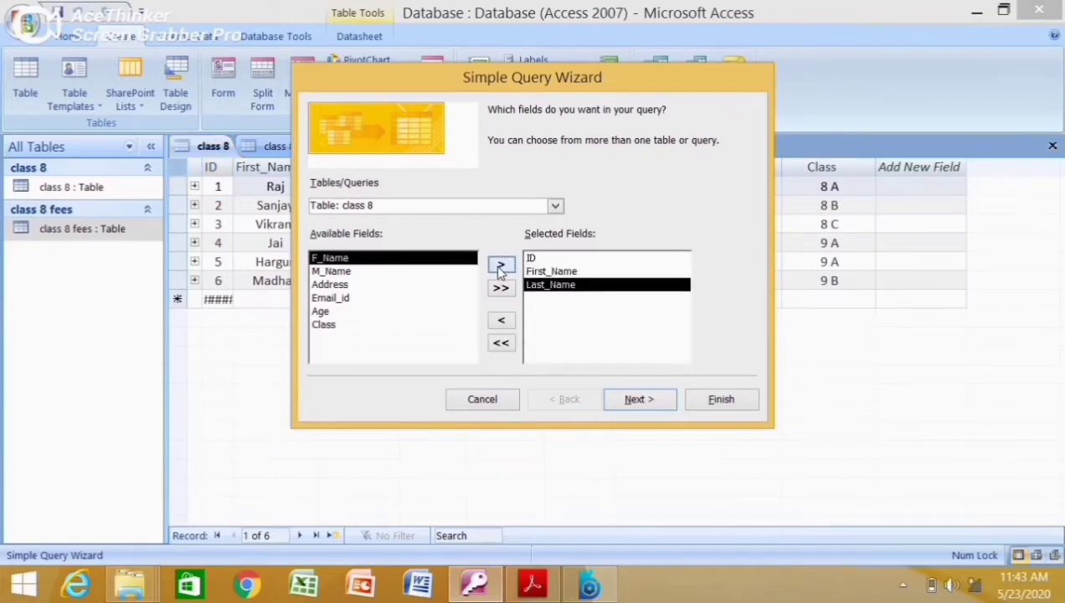
left_click(499, 266)
left_click(499, 266)
left_click(500, 266)
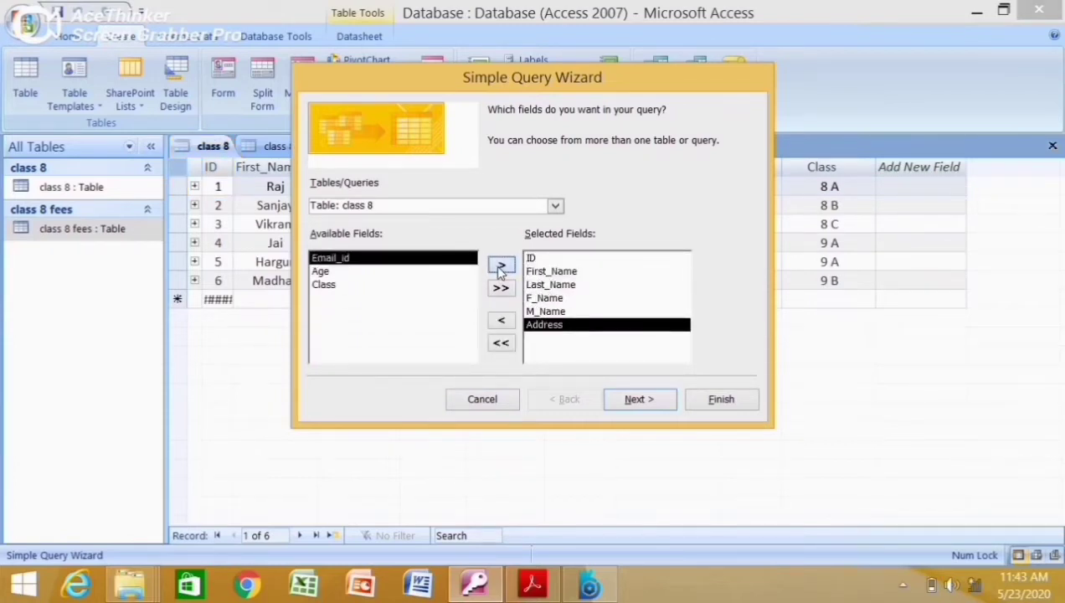
left_click(500, 266)
left_click(500, 266)
left_click(499, 266)
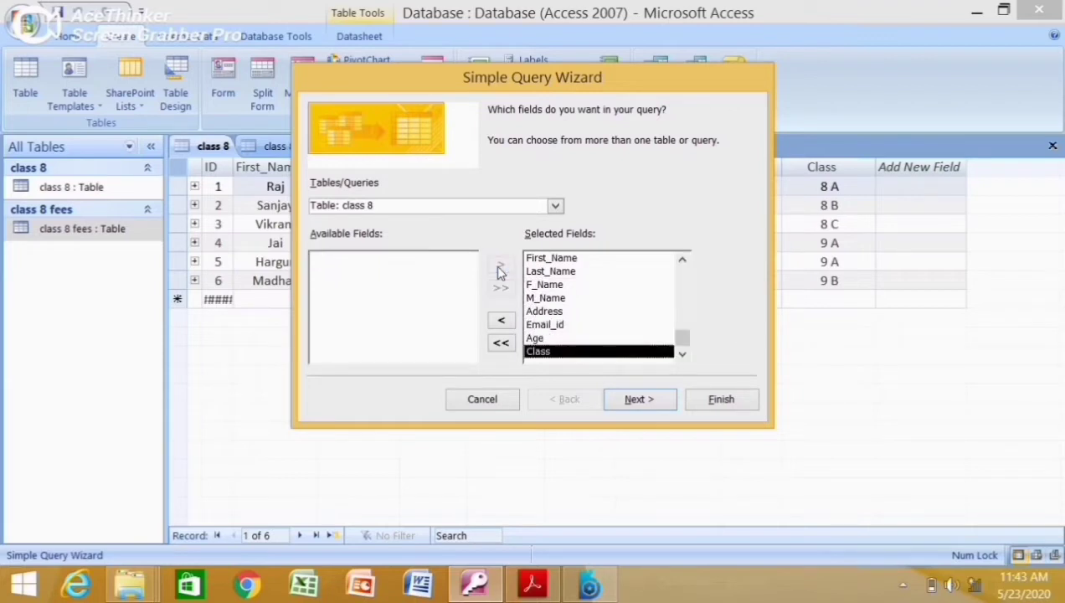
Step: Complete the wizard as a detail query titled class 8 Query, choosing to modify the query design
left_click(634, 402)
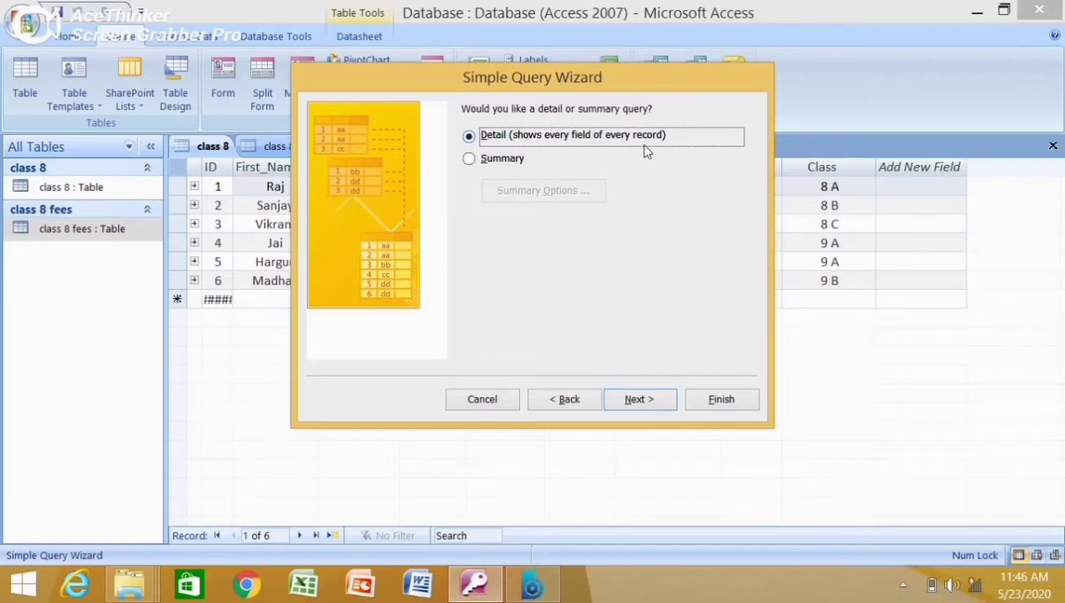
left_click(629, 397)
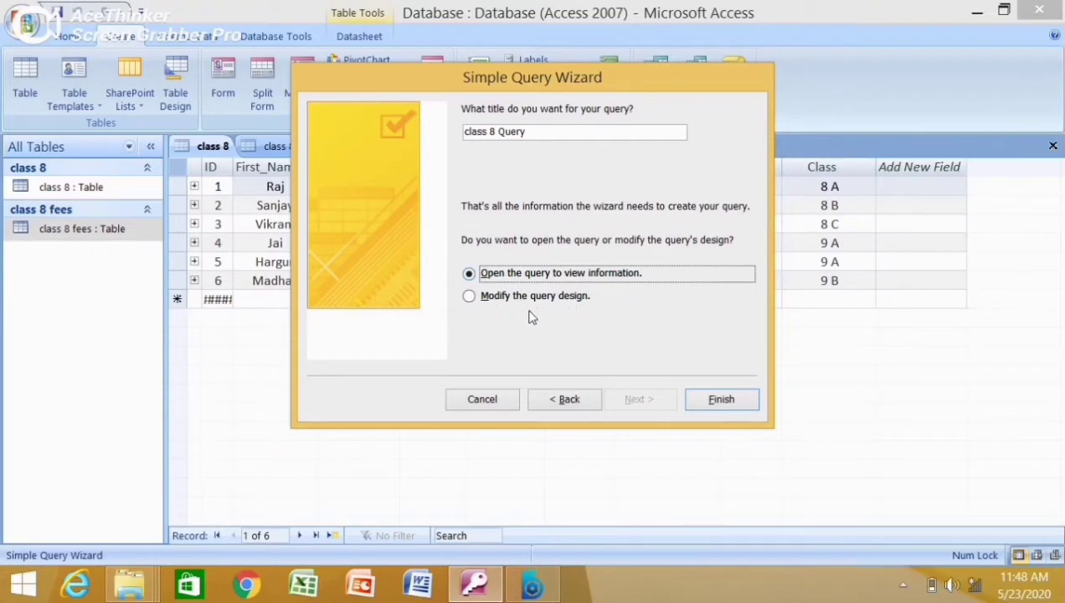
left_click(470, 302)
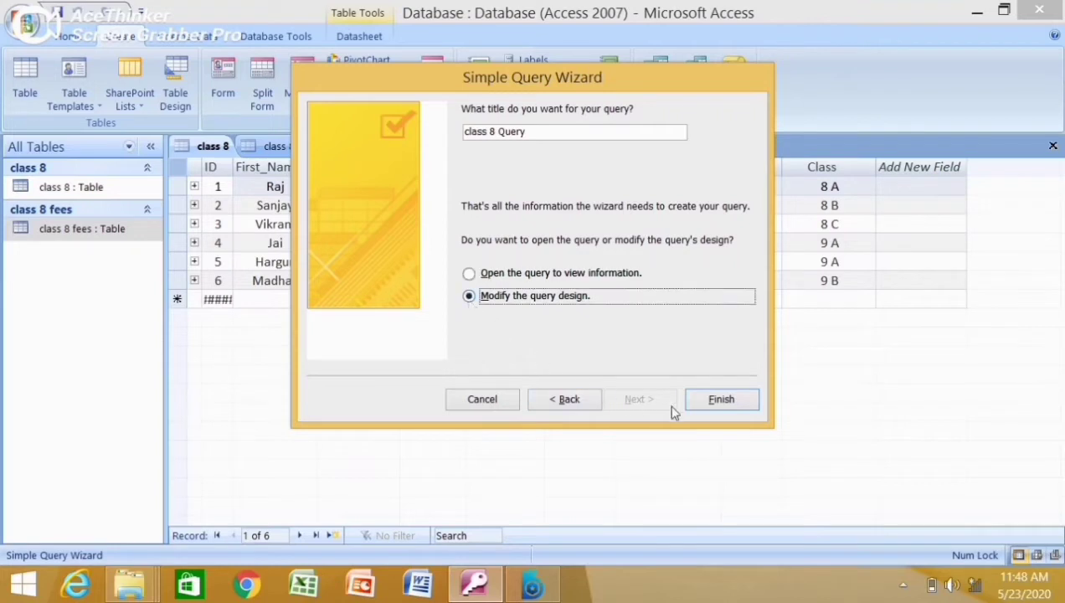
left_click(693, 402)
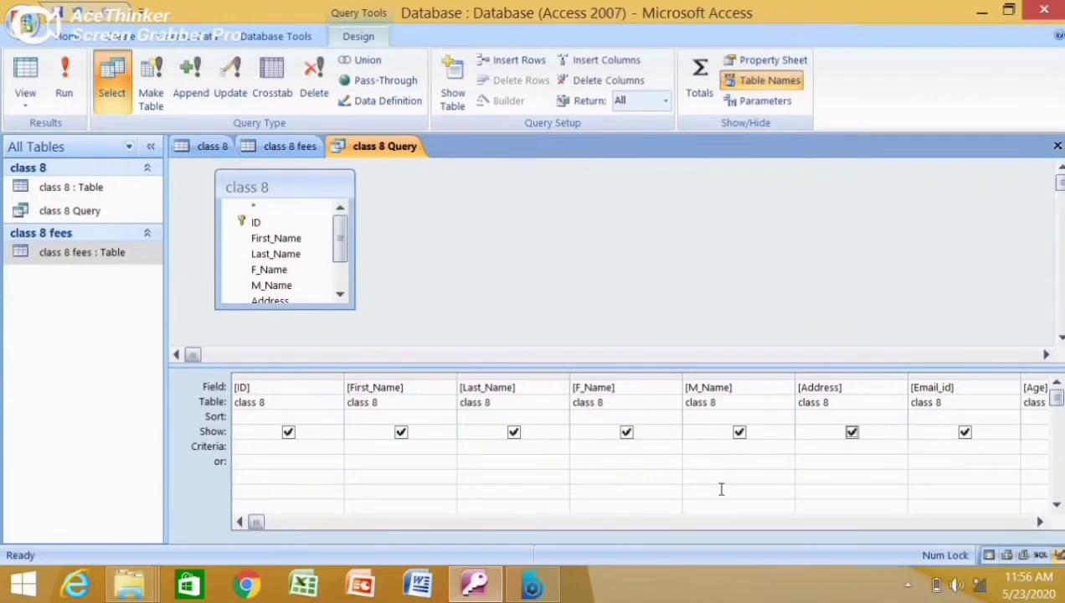
Step: Hide the ID, F_Name, M_Name and Email_id fields from the query output and run the query
left_click(285, 433)
left_click(626, 432)
left_click(739, 432)
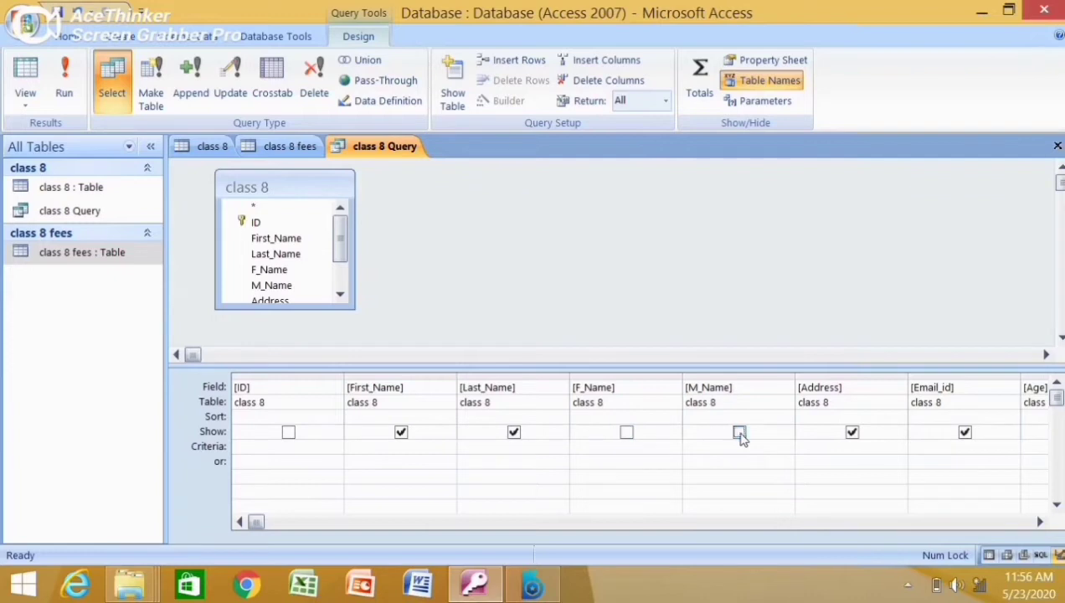
left_click(964, 435)
left_click(67, 92)
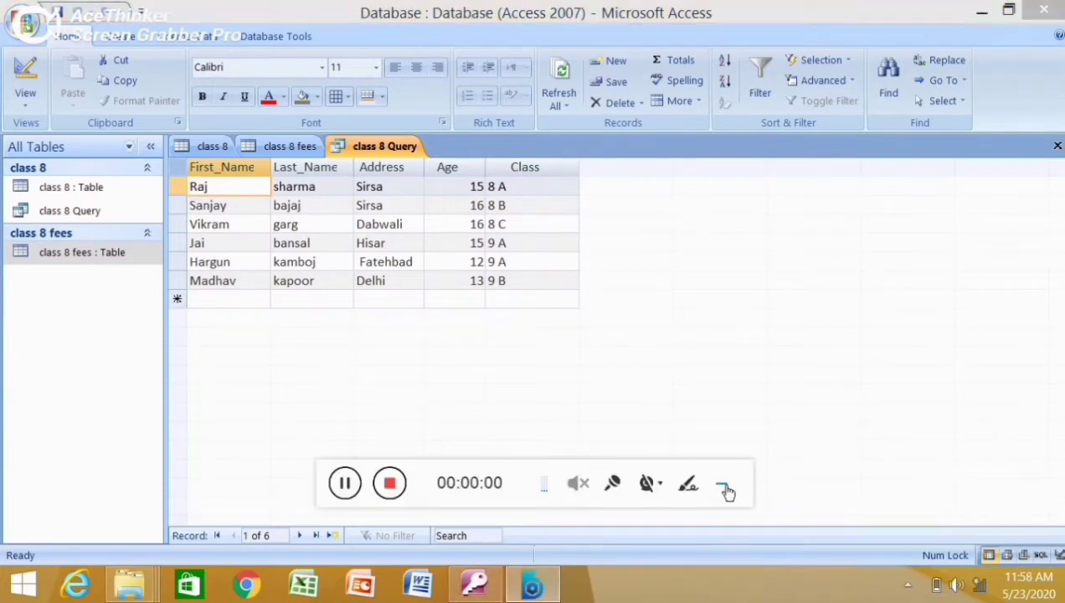
left_click(725, 492)
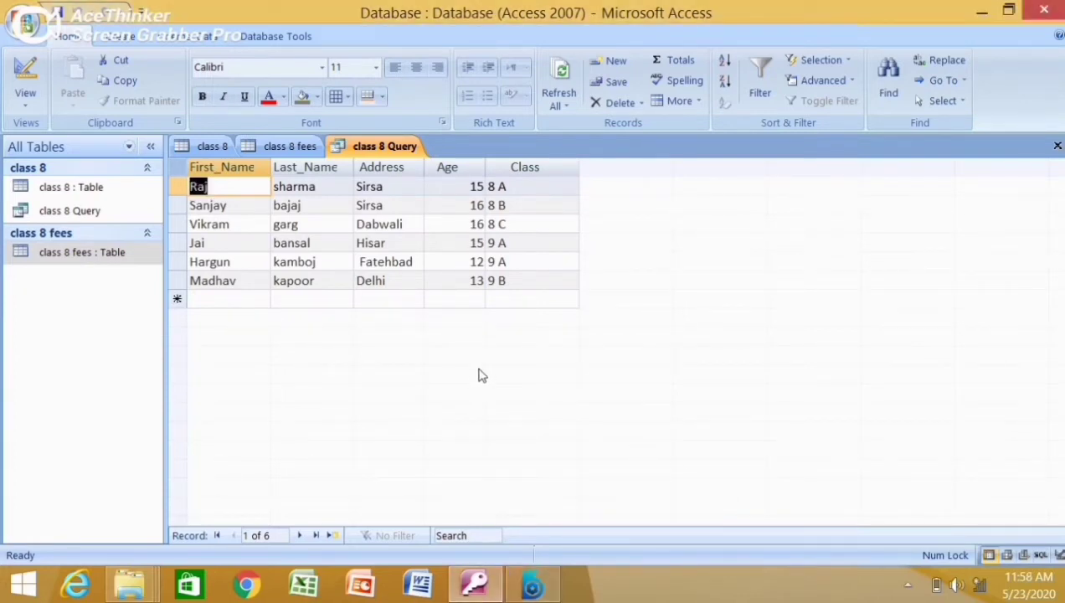
Step: Return class 8 Query to Design View, enter a student's first name as the First_Name criterion and run the query
right_click(366, 149)
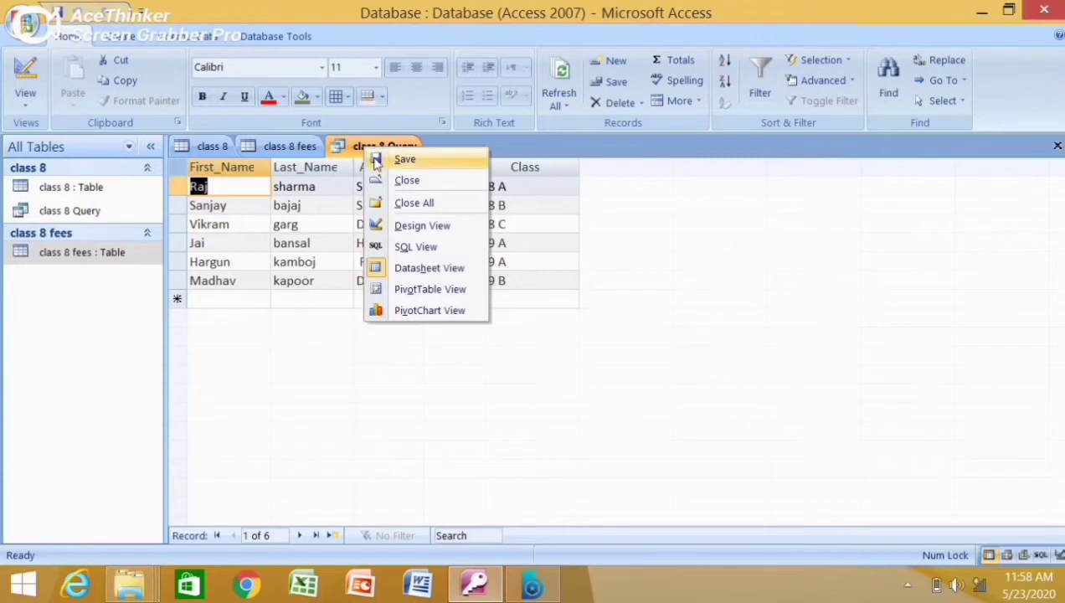
left_click(410, 225)
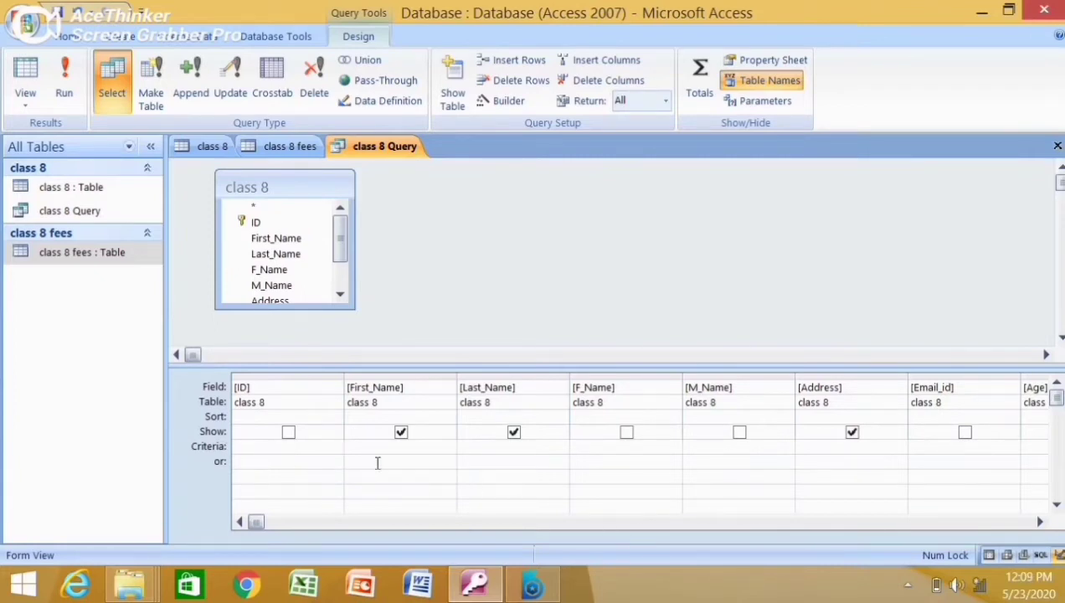
type("raj")
key("Tab")
left_click(72, 94)
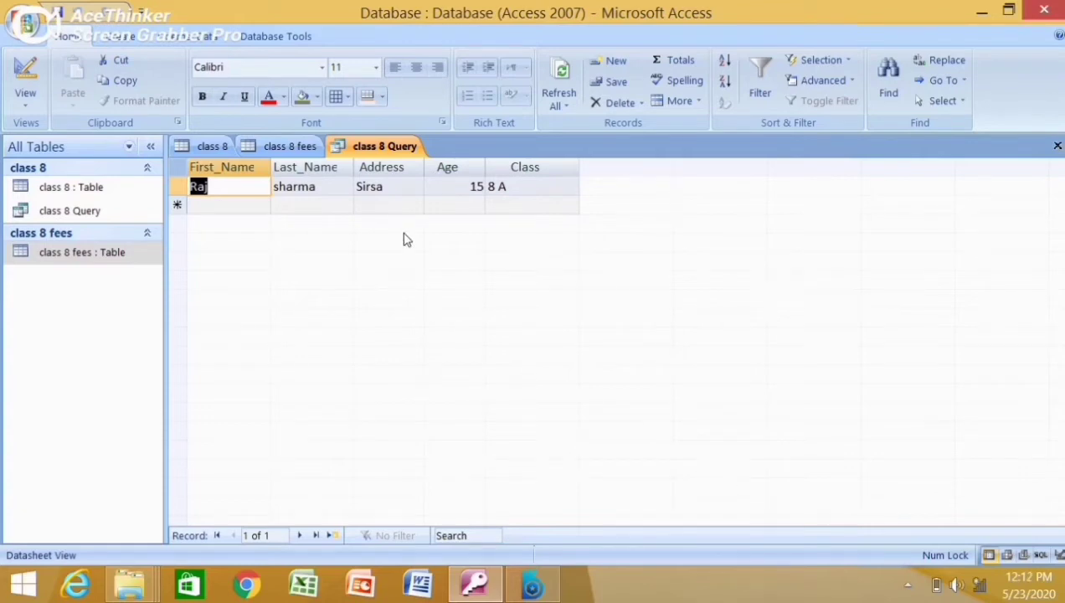
Step: Return to the query design and clear the First_Name criterion
right_click(372, 148)
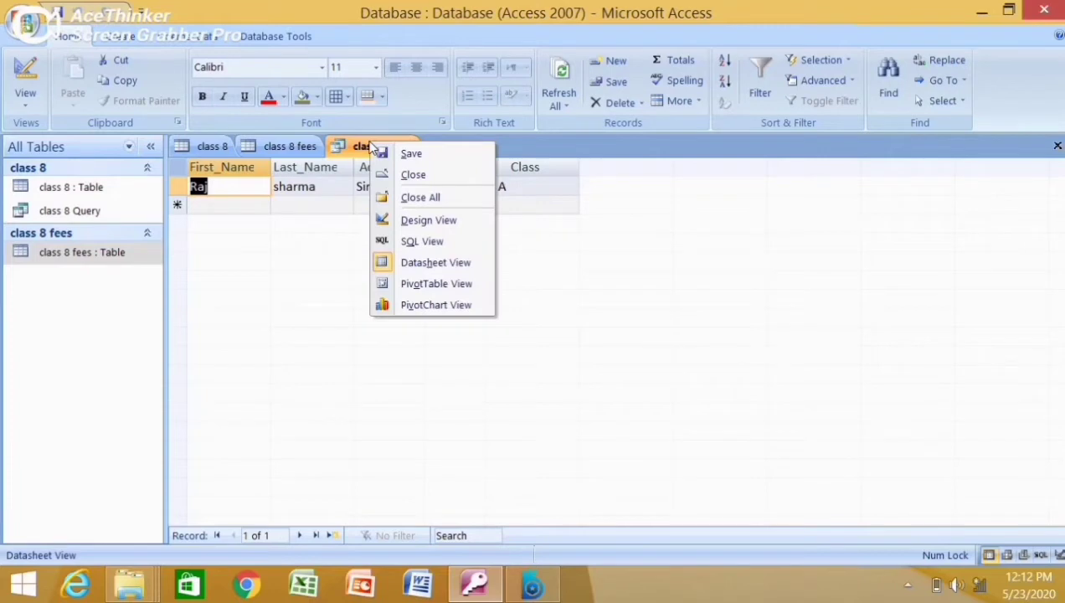
left_click(404, 220)
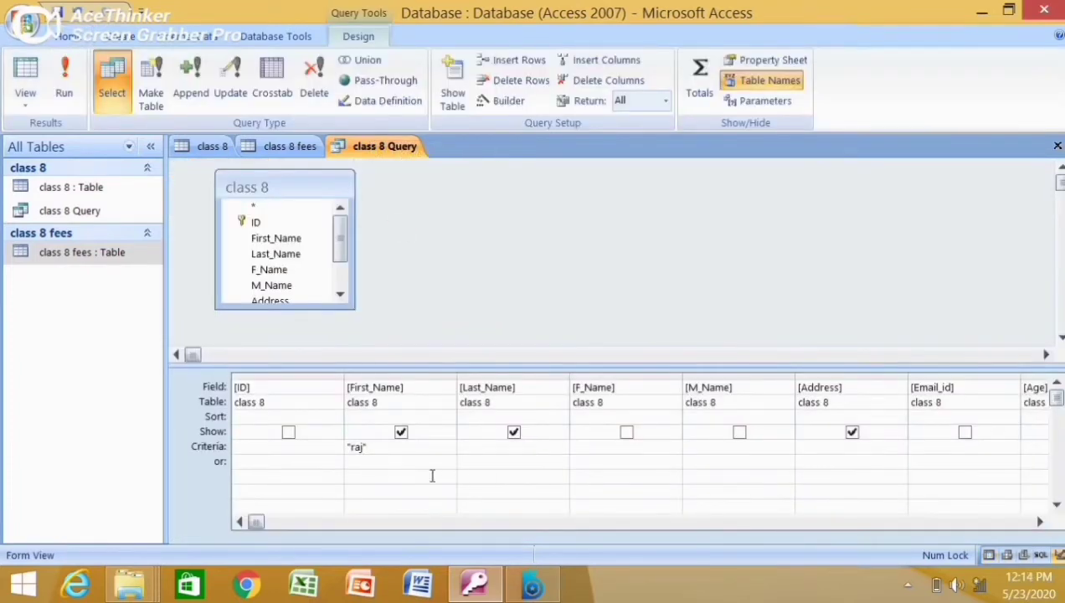
left_click(391, 450)
key("BackSpace")
key("BackSpace")
key("BackSpace")
Step: Enter a student's last name as the Last_Name criterion and run the query
left_click(502, 448)
type("kapoo")
left_click(523, 471)
left_click(66, 99)
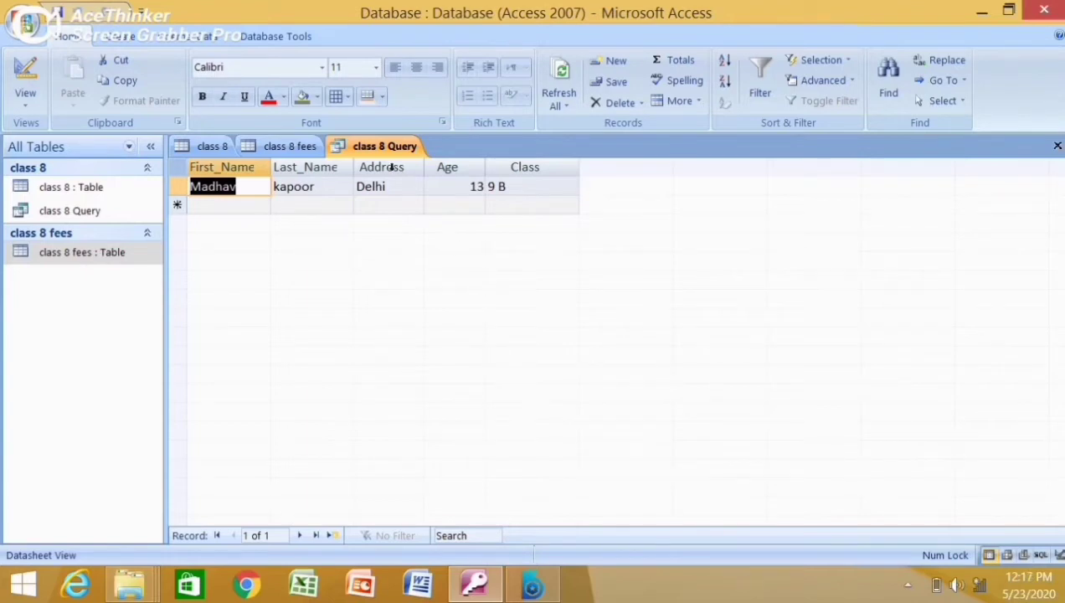
Step: Return to the query design and clear the Last_Name criterion
right_click(371, 147)
left_click(407, 223)
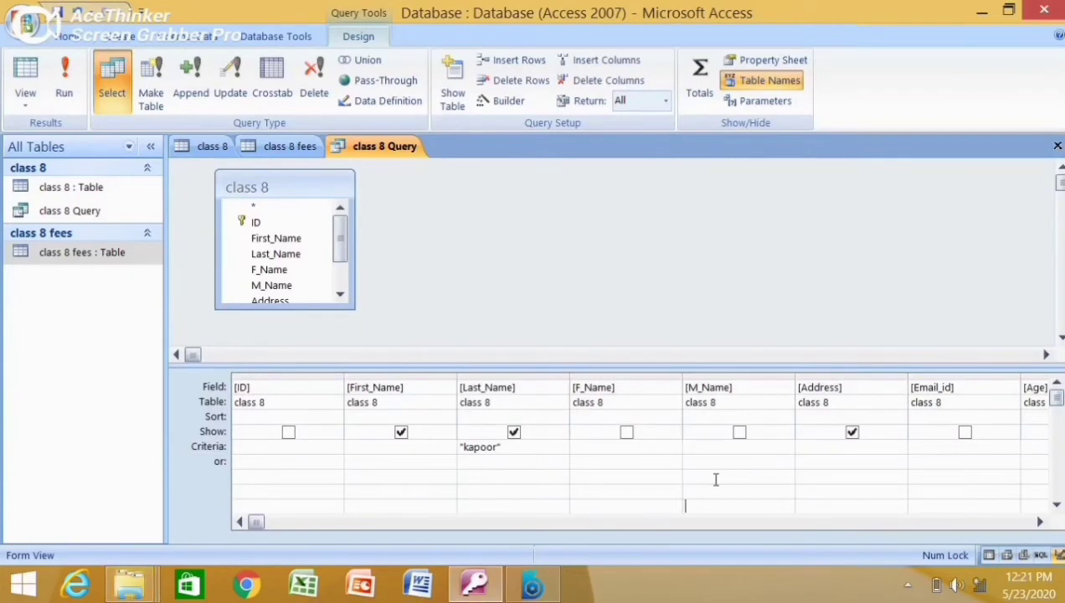
key("BackSpace")
key("BackSpace")
key("BackSpace")
key("BackSpace")
key("BackSpace")
key("BackSpace")
key("BackSpace")
key("BackSpace")
Step: Add the parameter [enter address] to the Address field's or row and run the query with the value sirsa
type("[enter addr")
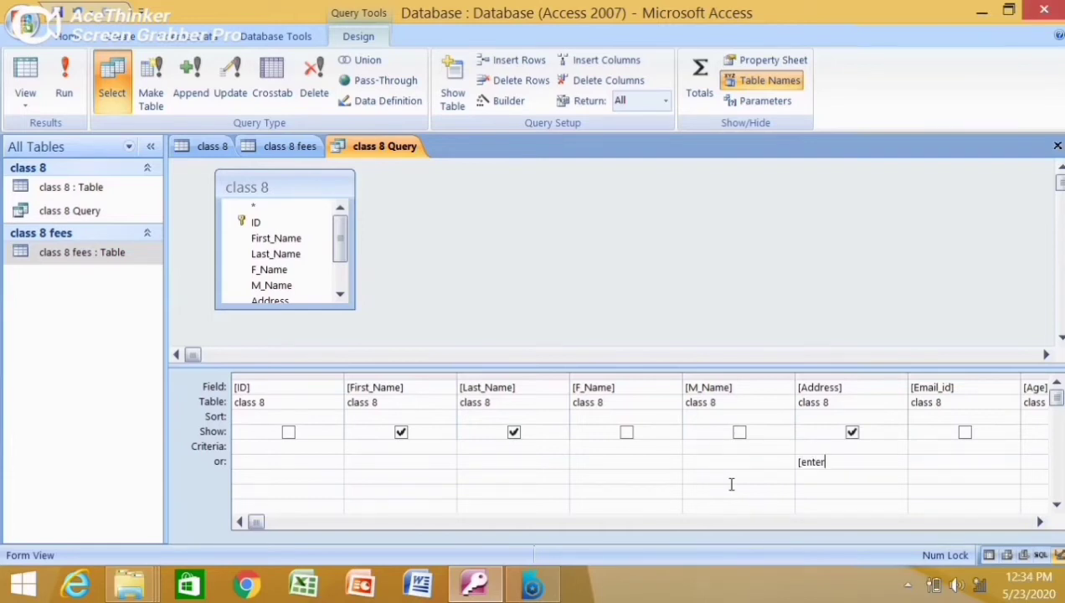
type("ess]")
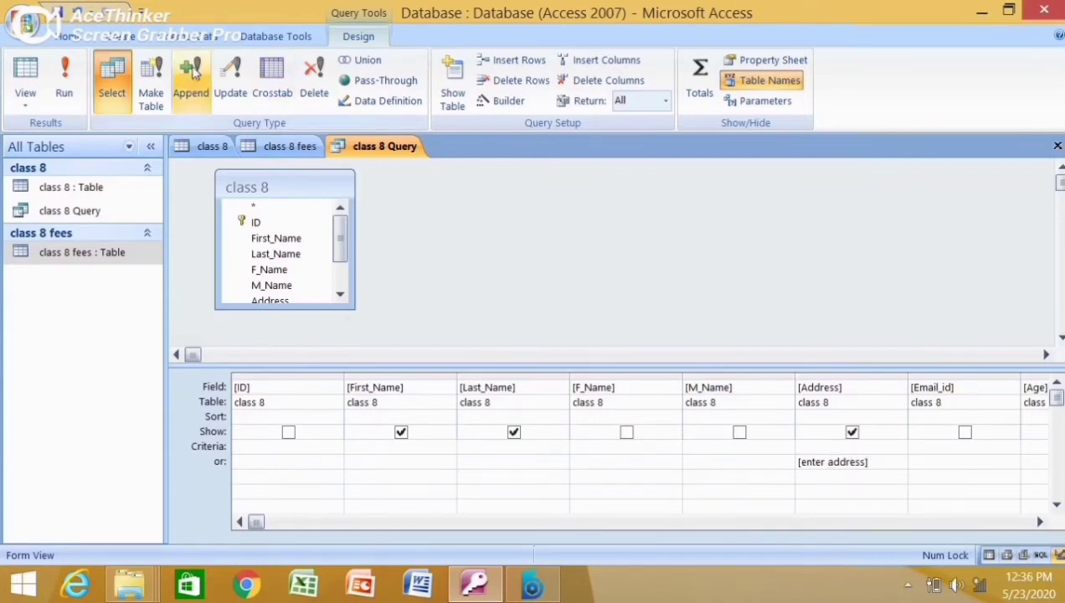
left_click(63, 79)
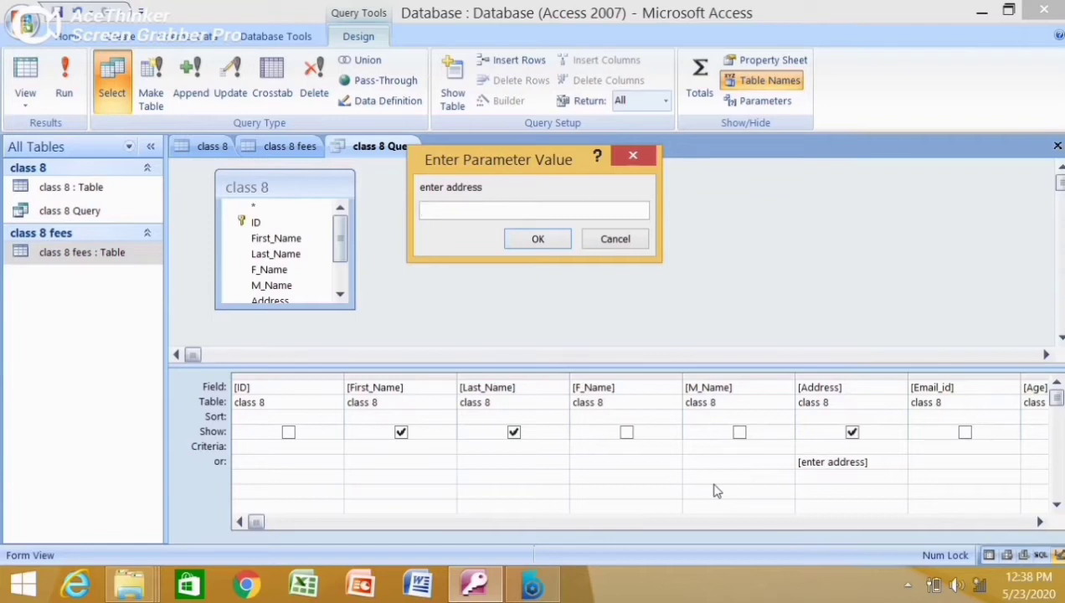
type("sirsa")
key("Return")
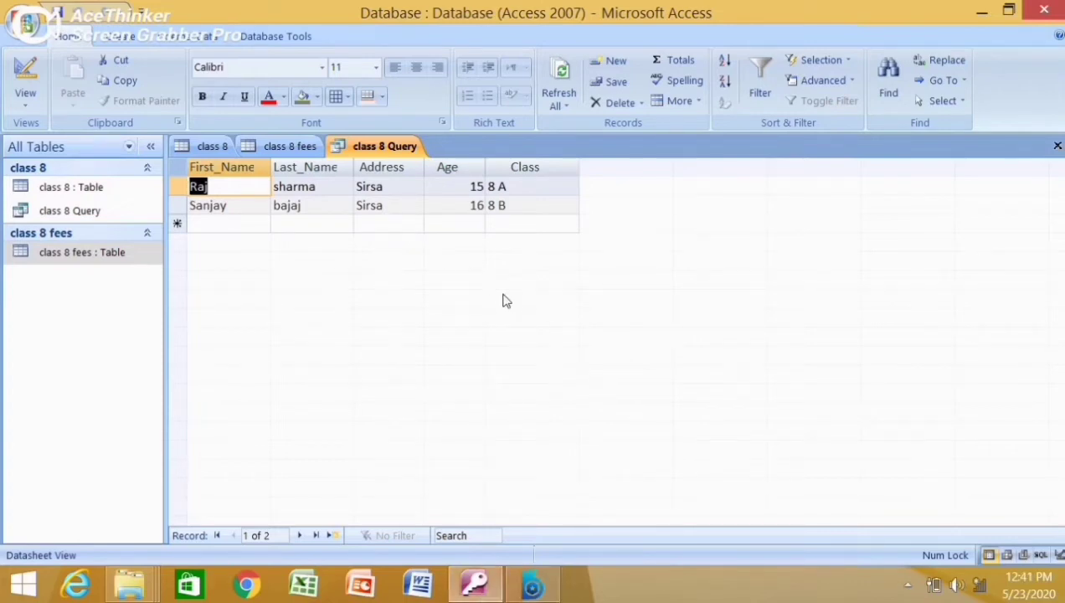
Step: Reopen class 8 Query in Design View and remove the [enter address] parameter from the Address field
right_click(401, 151)
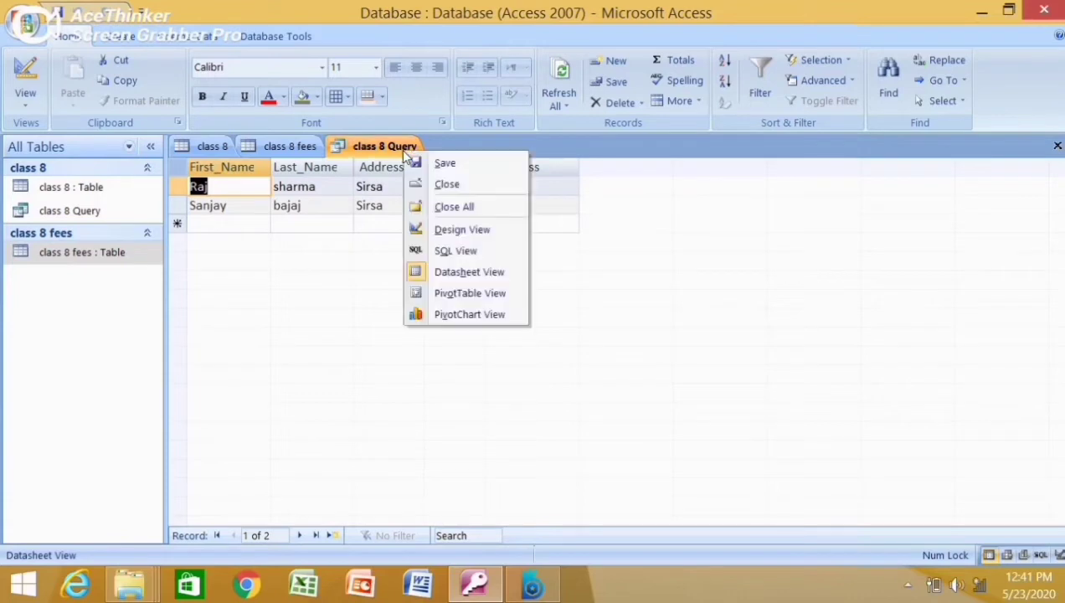
left_click(455, 231)
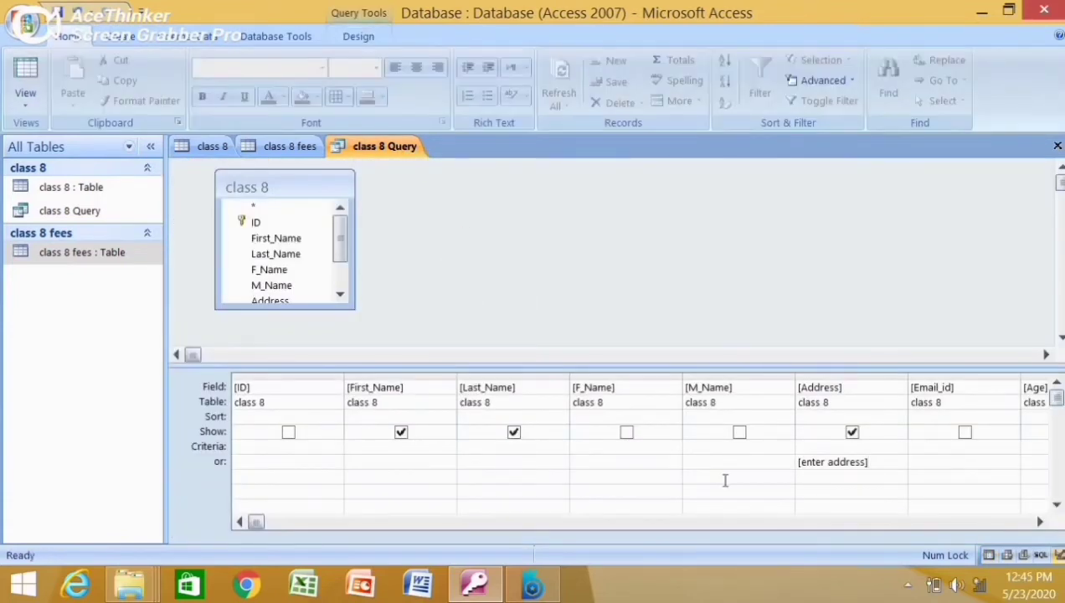
key("BackSpace")
key("BackSpace")
key("BackSpace")
key("BackSpace")
key("BackSpace")
key("BackSpace")
key("BackSpace")
key("BackSpace")
key("BackSpace")
key("BackSpace")
key("BackSpace")
key("BackSpace")
key("BackSpace")
key("BackSpace")
key("BackSpace")
Step: Show the M_Name field and hide the Last_Name field in the query output
left_click(739, 431)
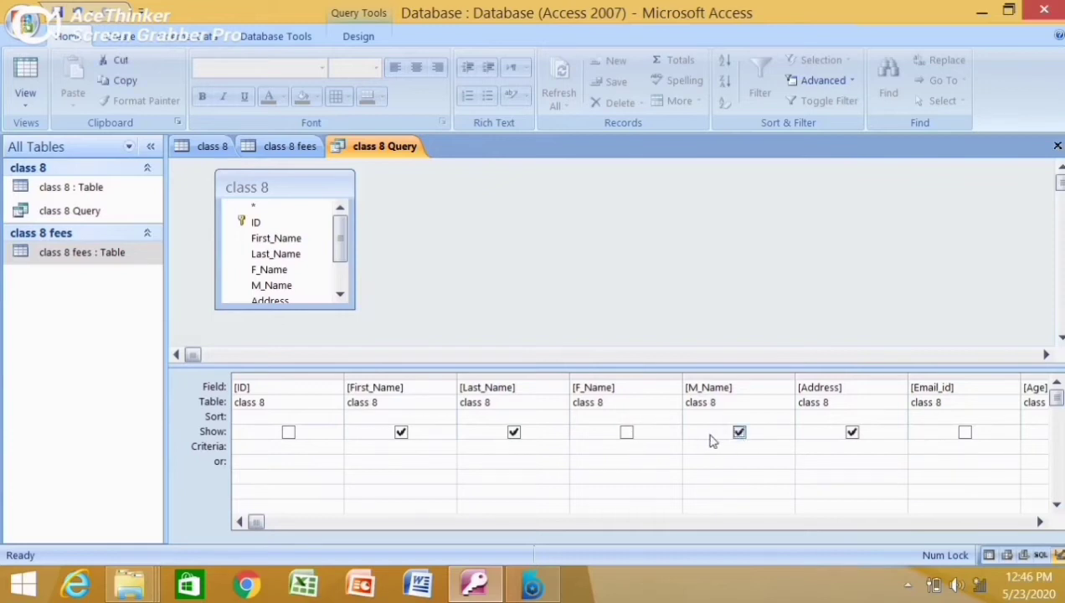
left_click(514, 433)
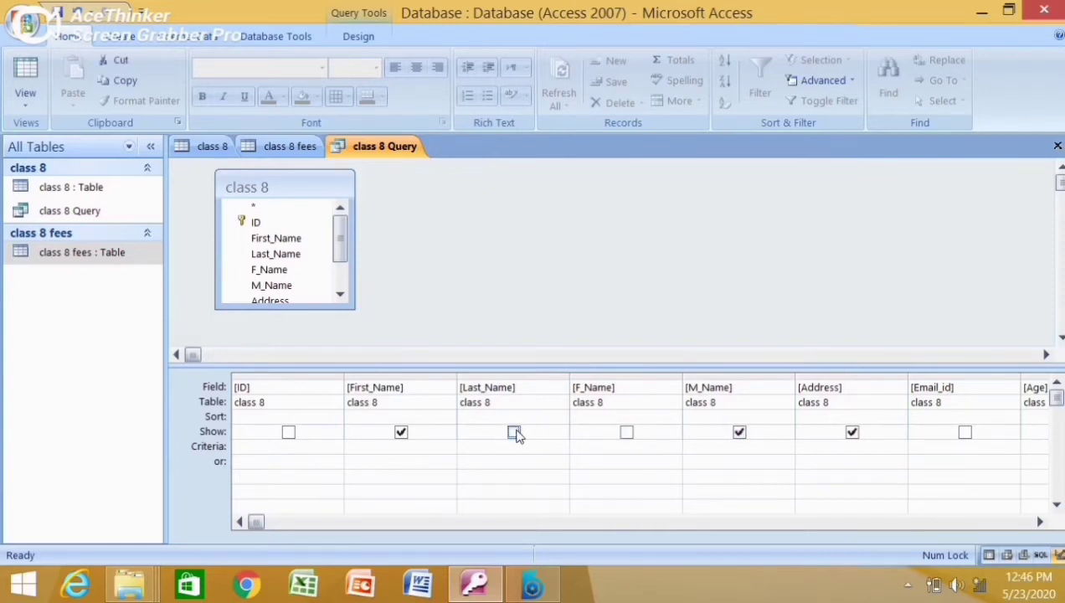
left_click(700, 452)
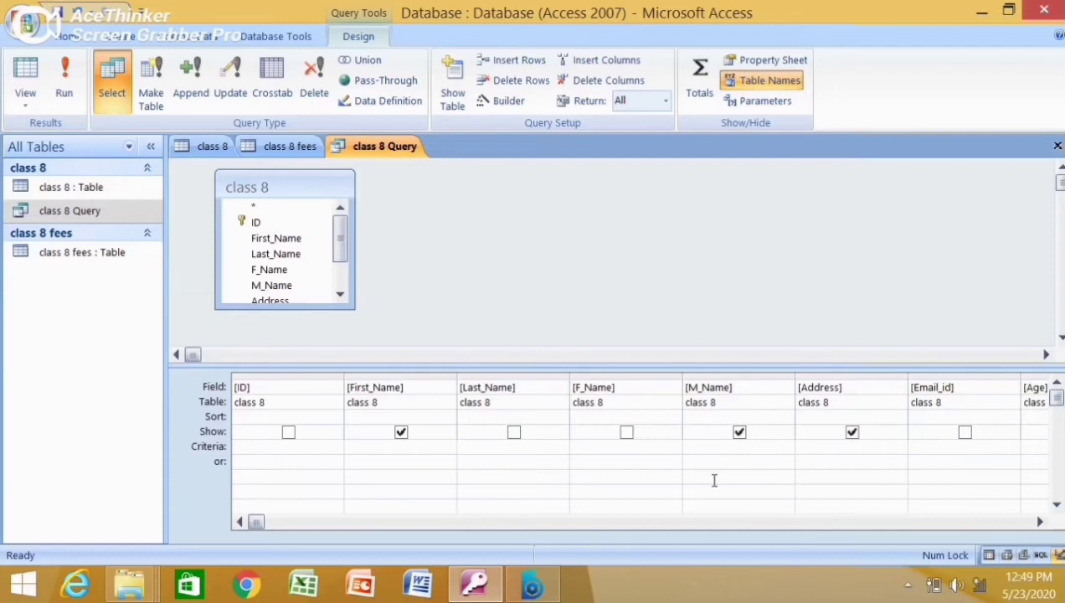
Step: Set the M_Name criterion to Like "s*" and run the query
type("s*")
left_click(75, 107)
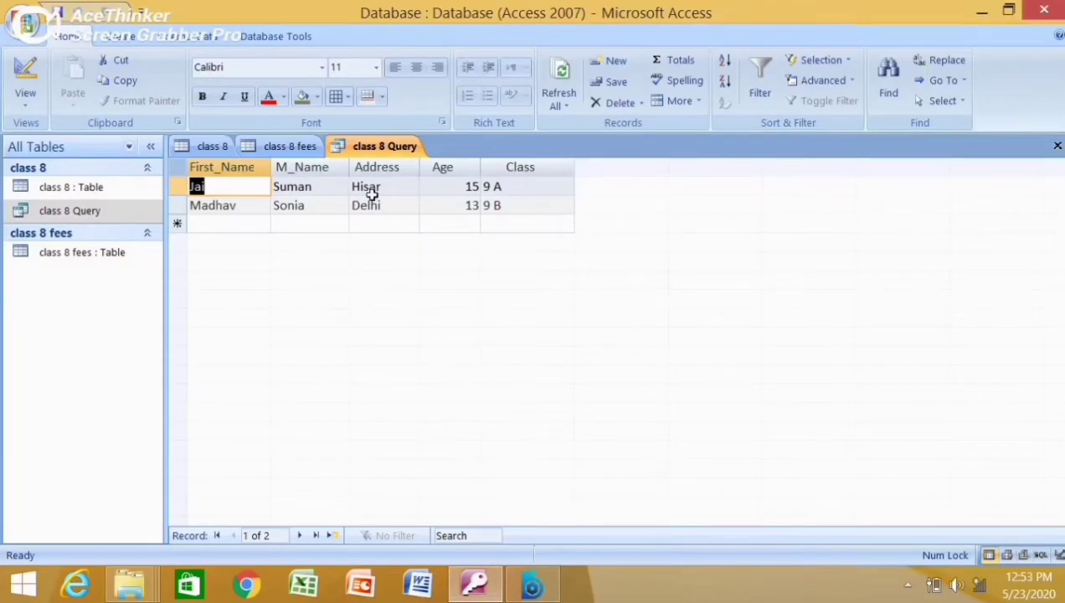
Step: Return class 8 Query to Design View and clear the M_Name criterion
right_click(408, 148)
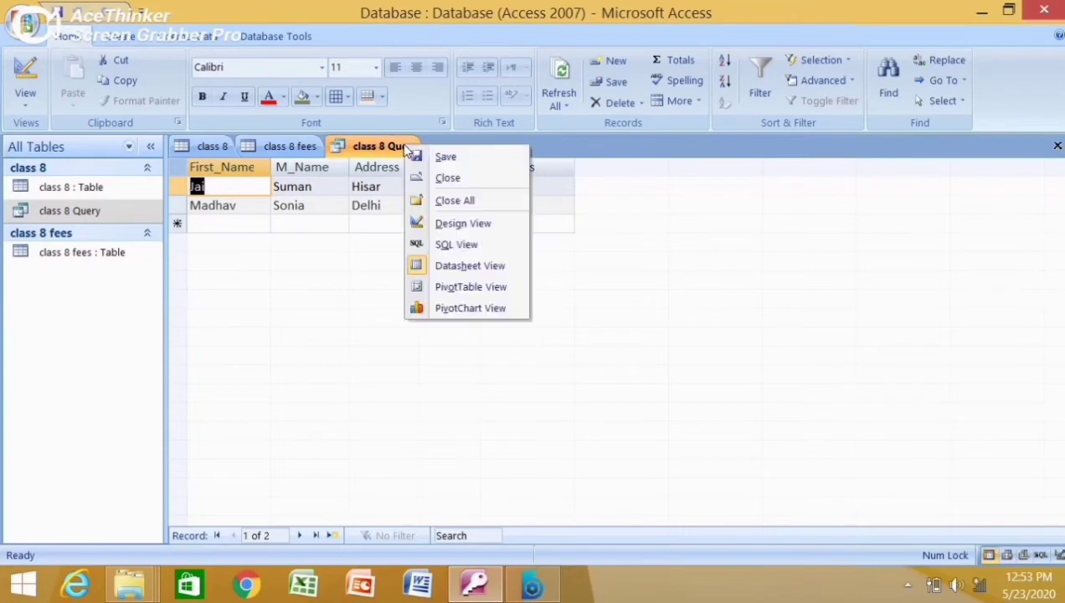
left_click(452, 225)
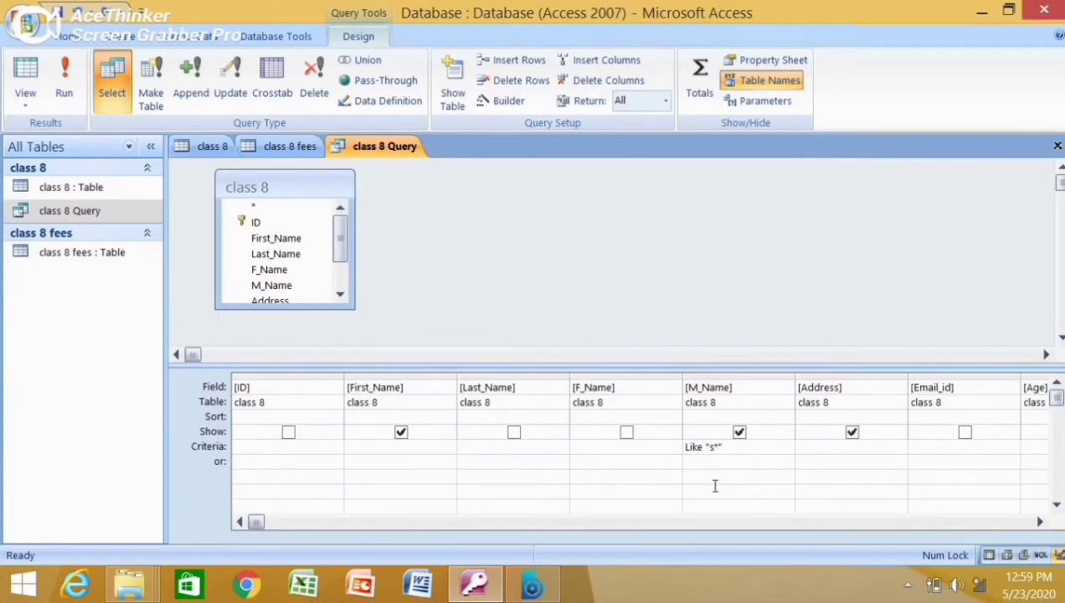
key("BackSpace")
key("BackSpace")
key("BackSpace")
key("BackSpace")
key("BackSpace")
key("BackSpace")
key("BackSpace")
key("BackSpace")
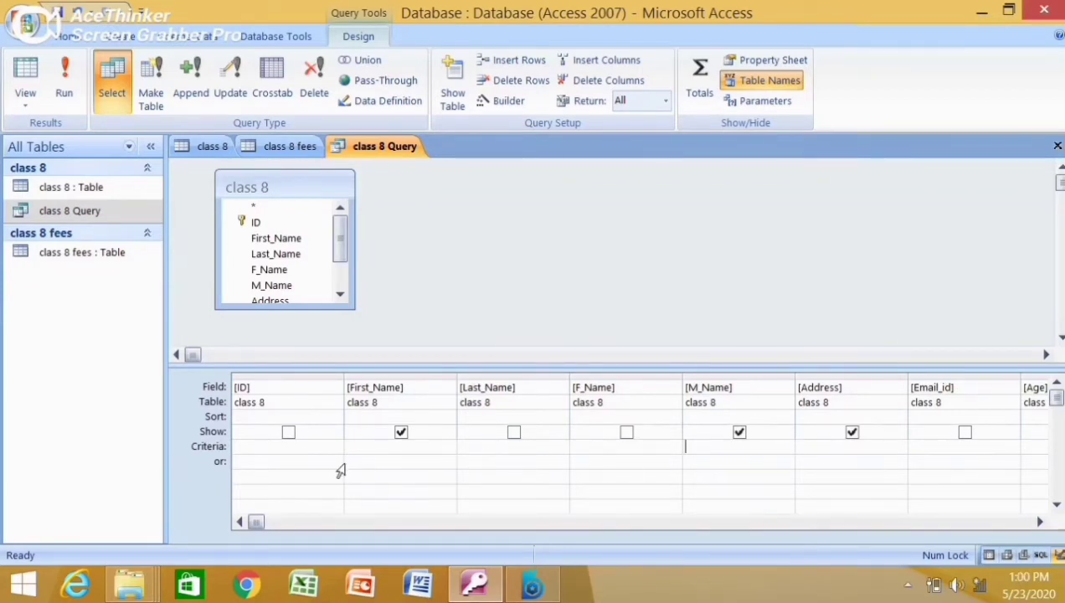
Step: Show the ID field and run the query with >15 in the Age field's or row
left_click(288, 433)
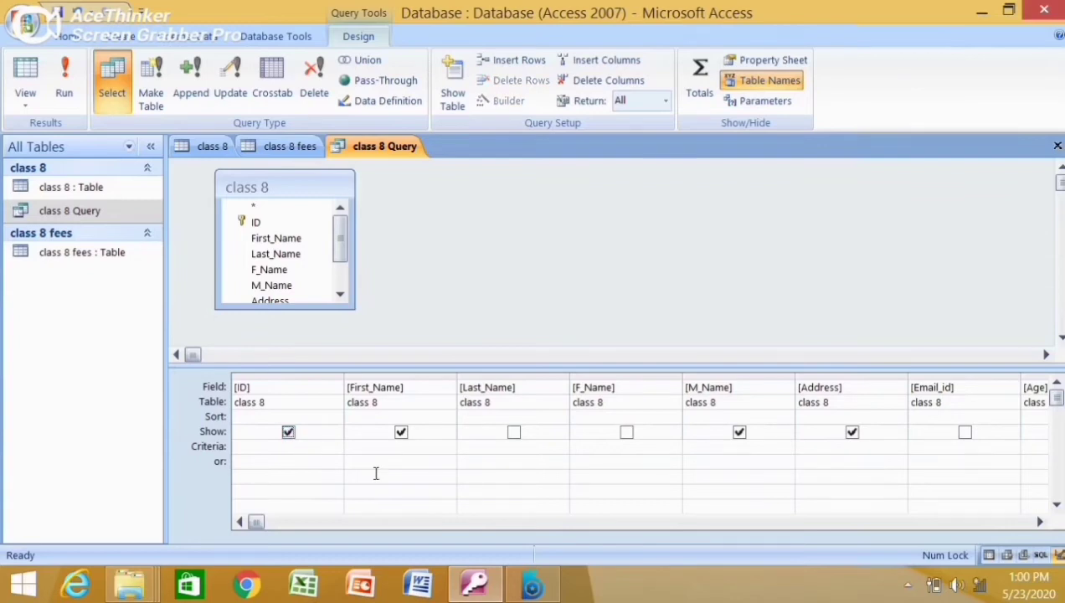
key("Right")
key("Right")
key("Right")
key("Right")
key("Right")
key("Right")
key("Right")
key("Right")
key("Right")
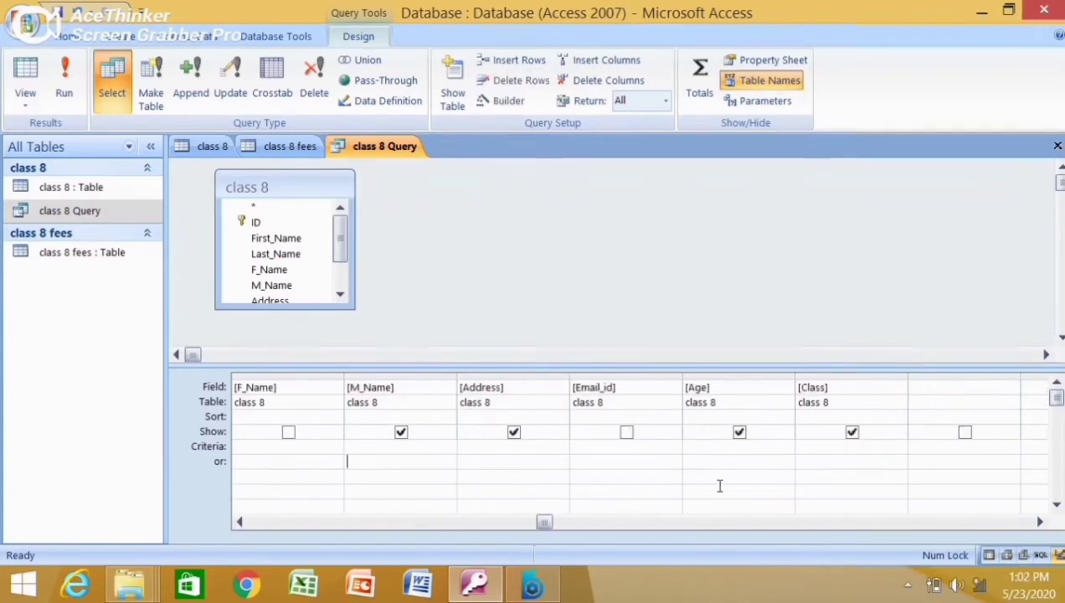
key("Right")
key("Right")
key("Right")
key("Right")
type(">15")
left_click(67, 94)
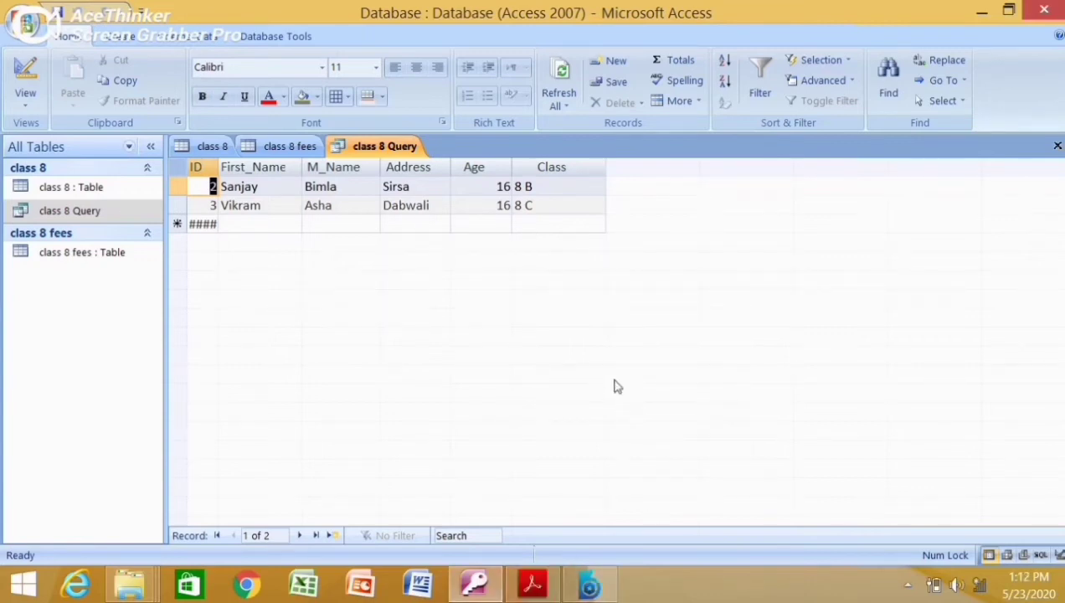
Step: Reopen the query in Design View, change the Age condition to >13 and run it again
right_click(351, 154)
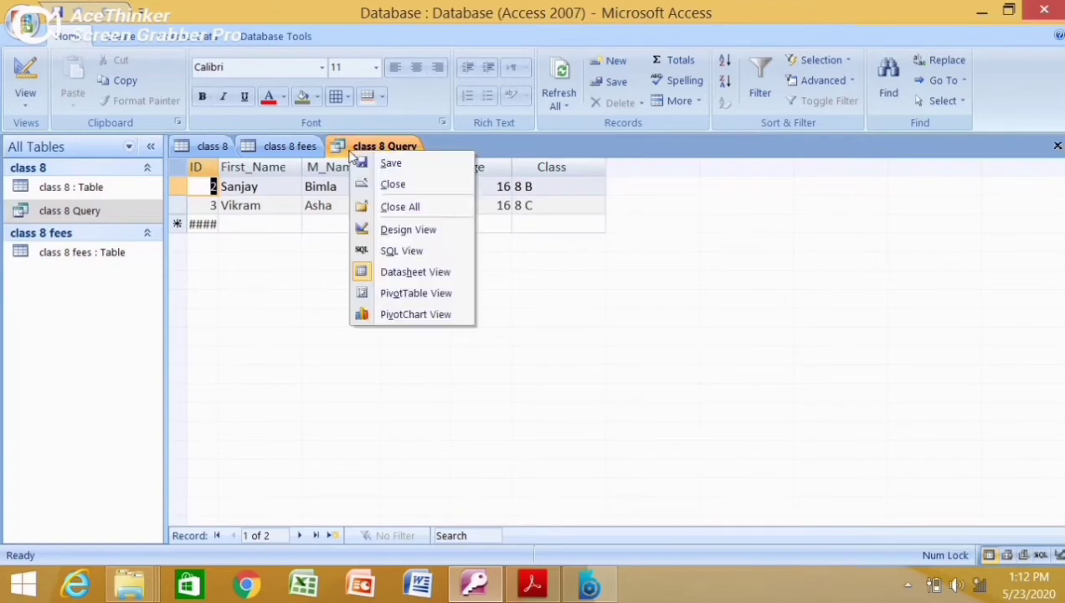
left_click(388, 230)
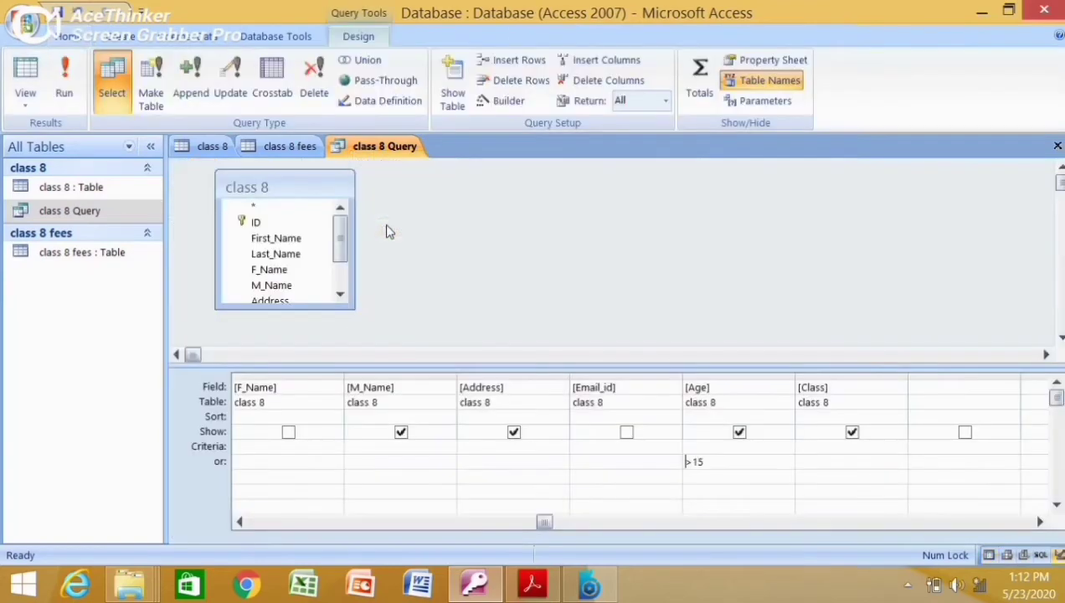
key("BackSpace")
key("BackSpace")
type("13")
left_click(69, 103)
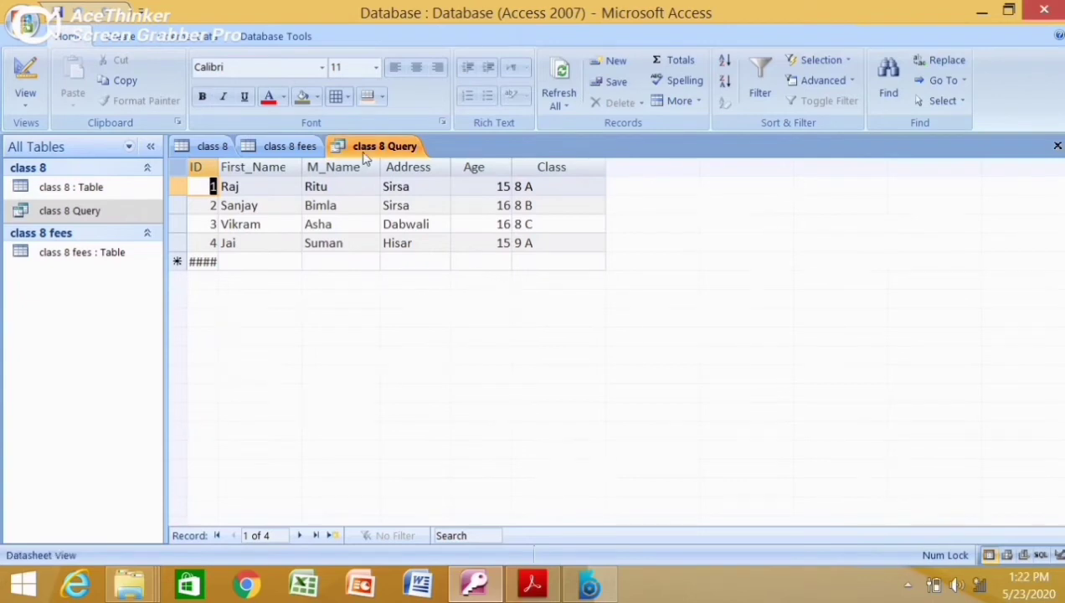
Step: Go back to the query design and remove the condition from the Age field
right_click(366, 154)
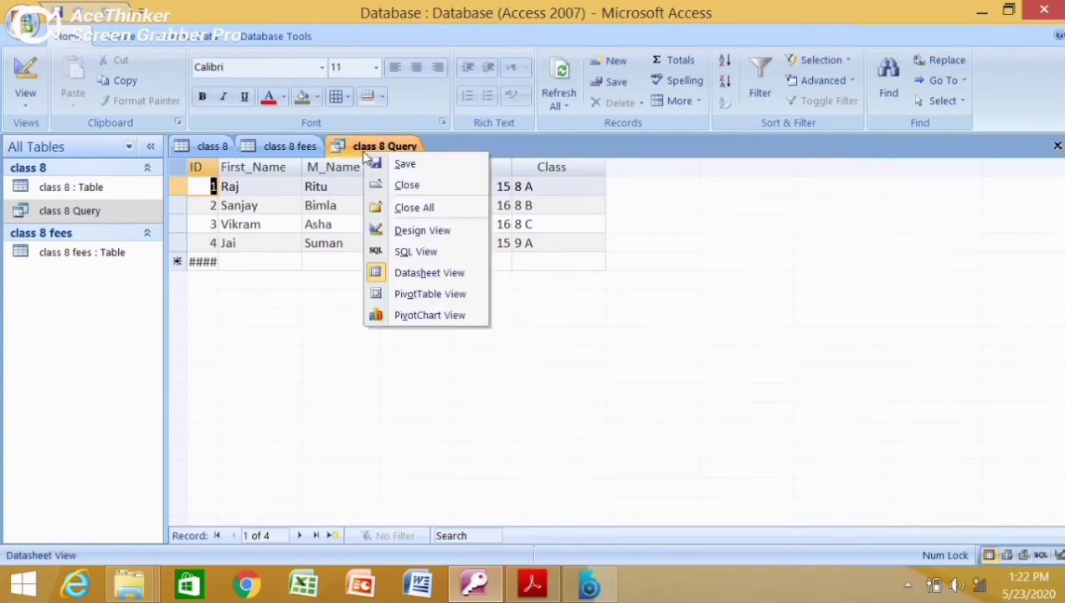
left_click(410, 232)
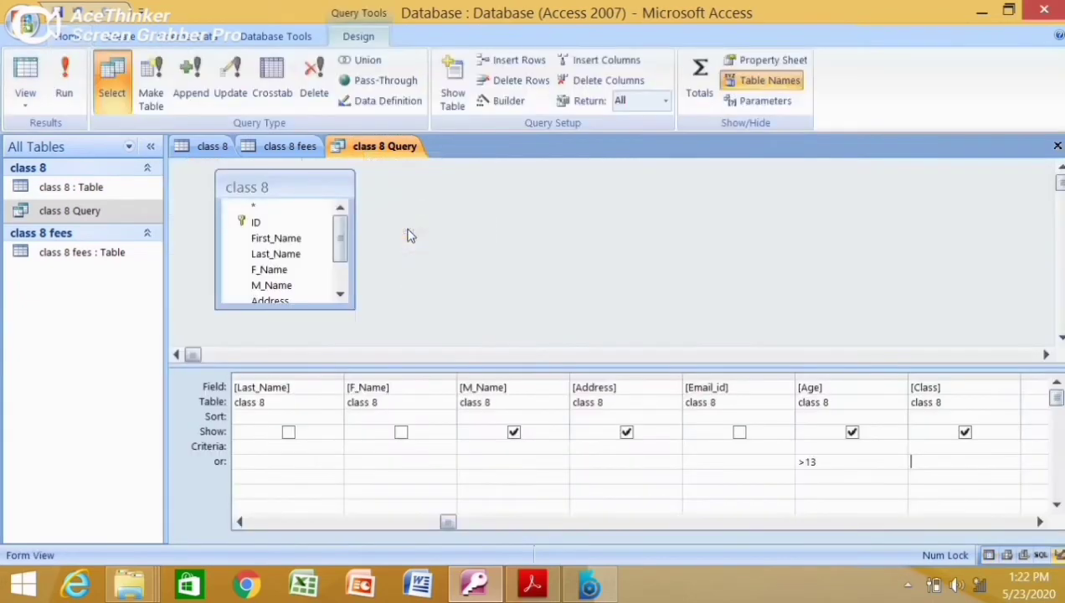
left_click(827, 470)
key("BackSpace")
key("BackSpace")
key("BackSpace")
key("Left")
key("Left")
key("Left")
key("Left")
key("Left")
key("Left")
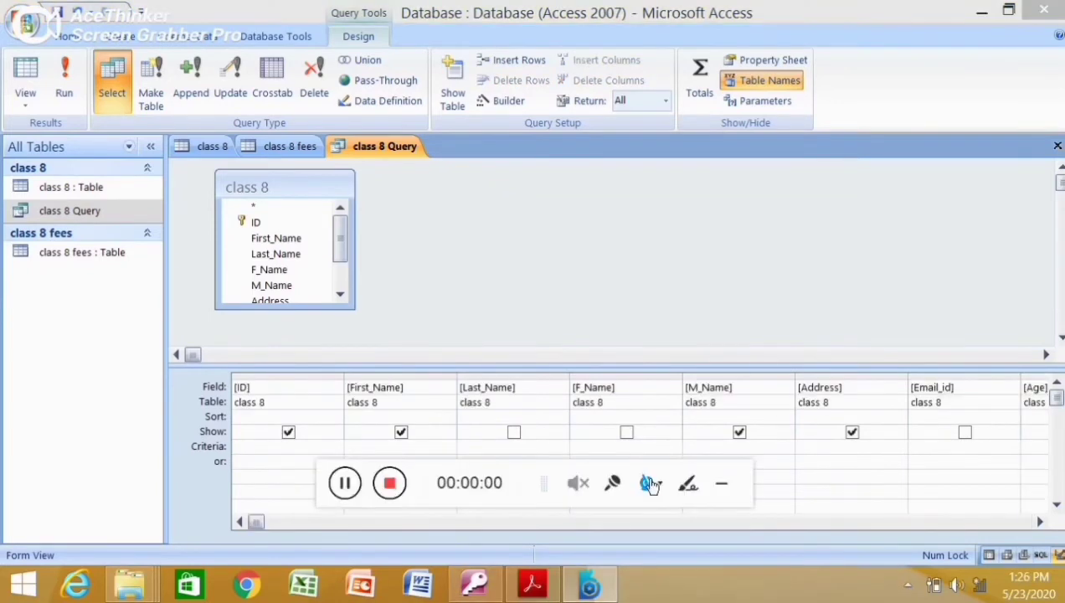
left_click(717, 485)
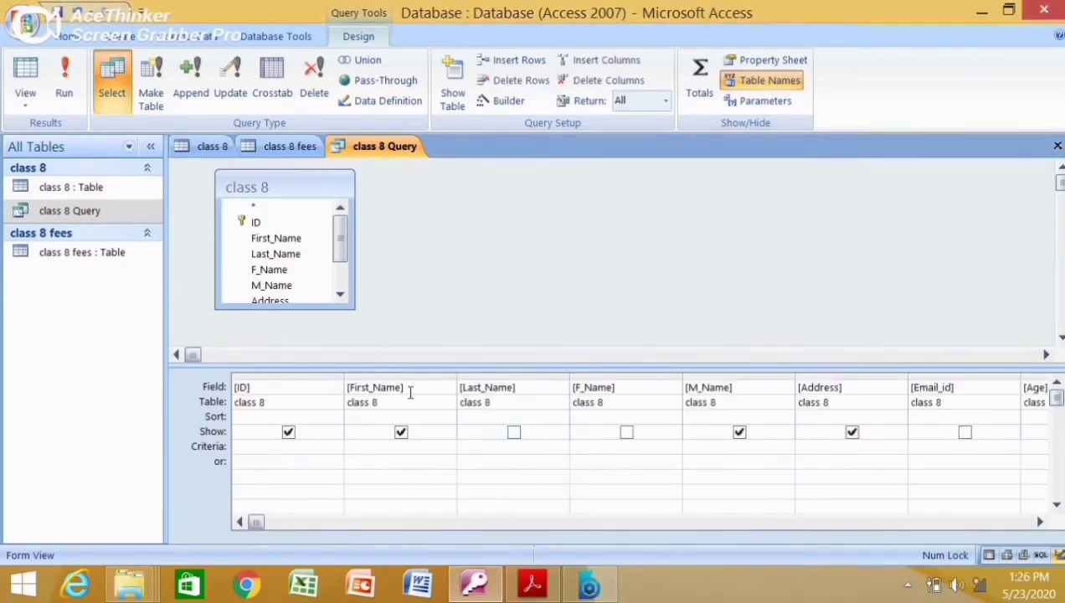
Step: Run the query with a First_Name criterion matching a student's first name, using the ? wildcard for the second letter
left_click(377, 450)
type("s*")
type("njay")
key("Tab")
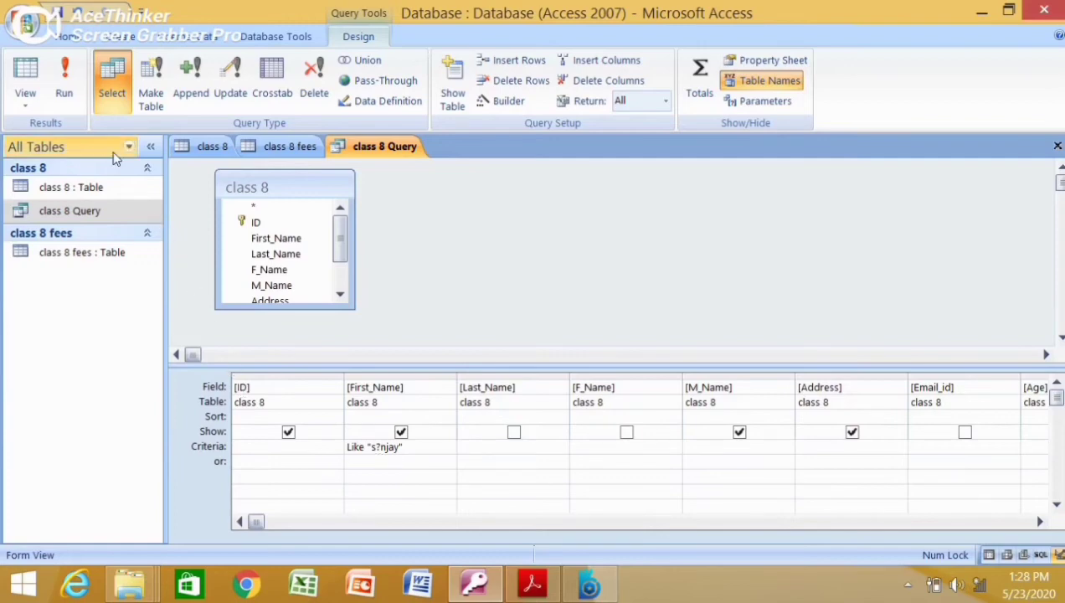
left_click(62, 83)
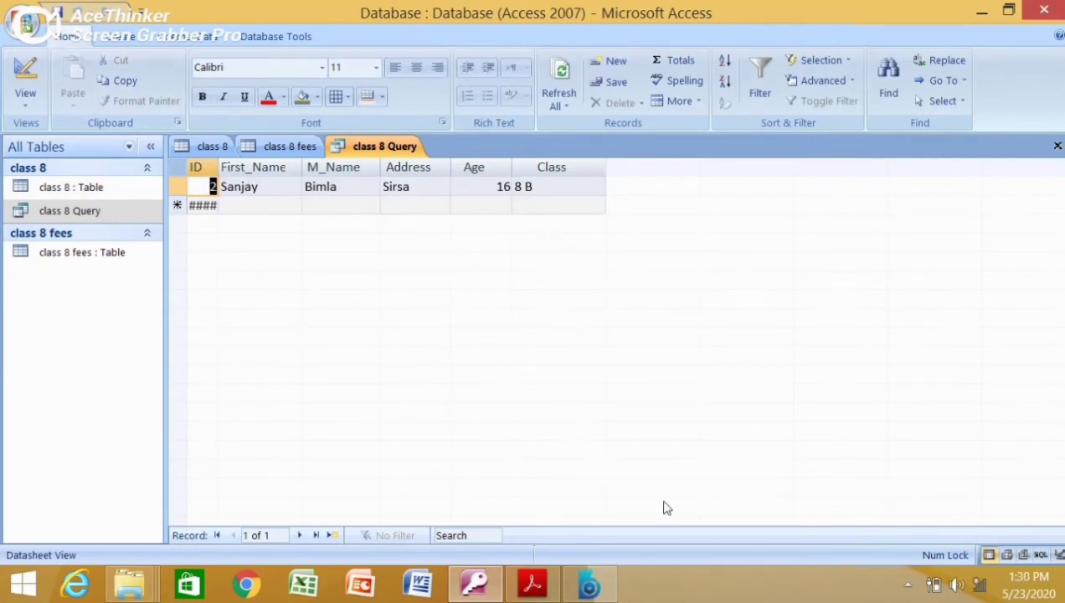
Step: Redesign the query with First_Name hidden, Email_id shown and the First_Name criterion cleared, and run it
right_click(365, 156)
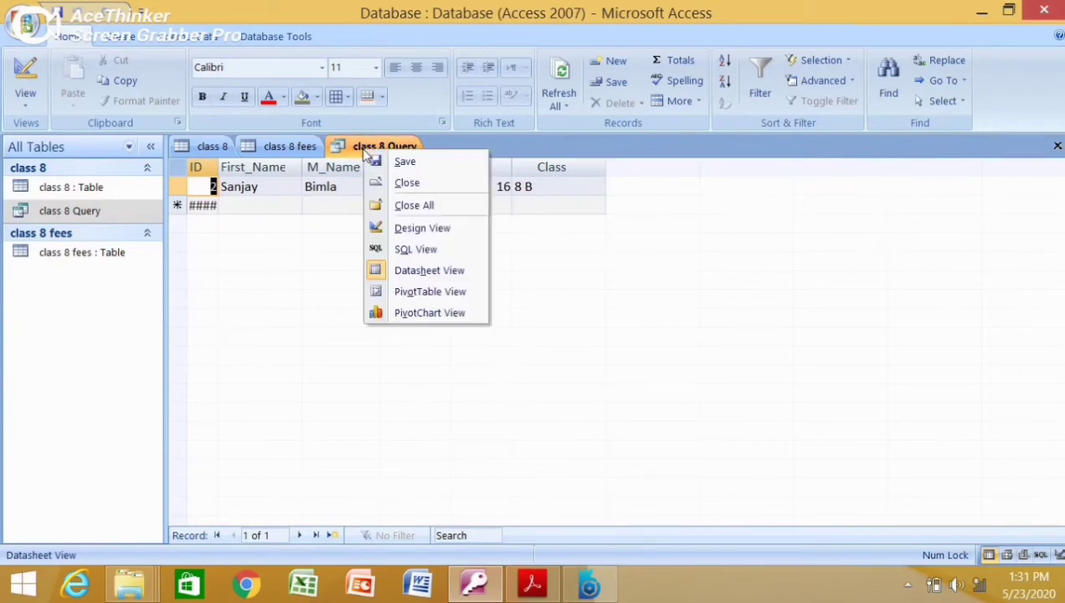
left_click(403, 228)
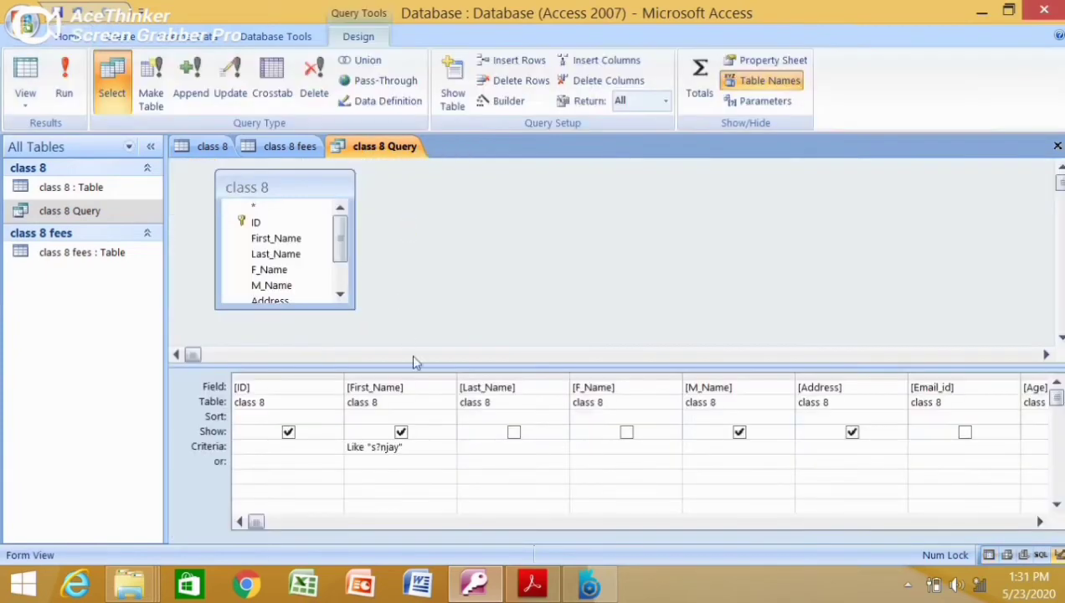
left_click(513, 431)
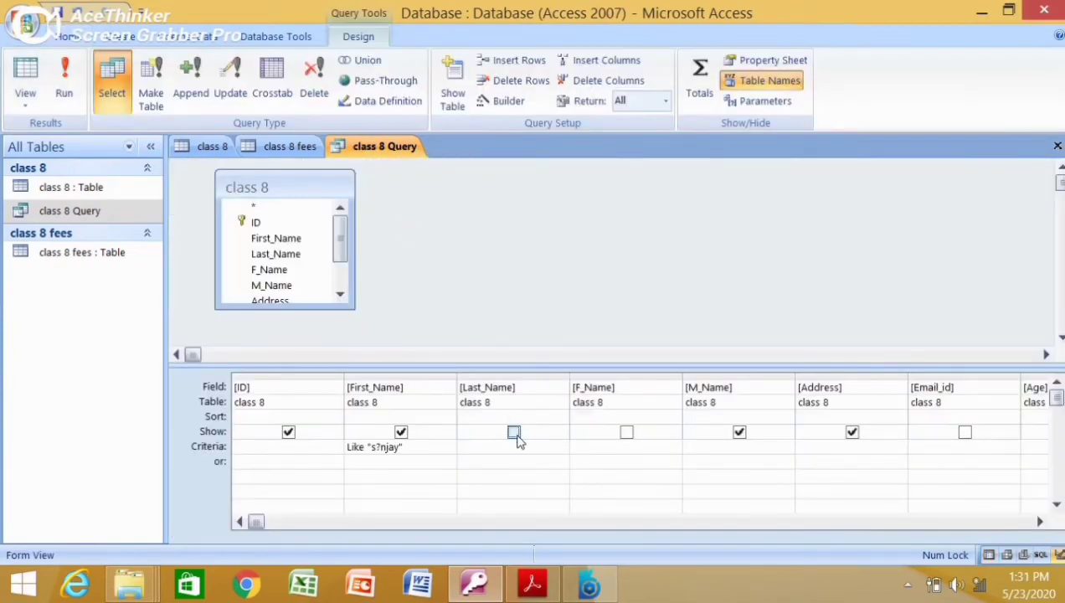
left_click(738, 432)
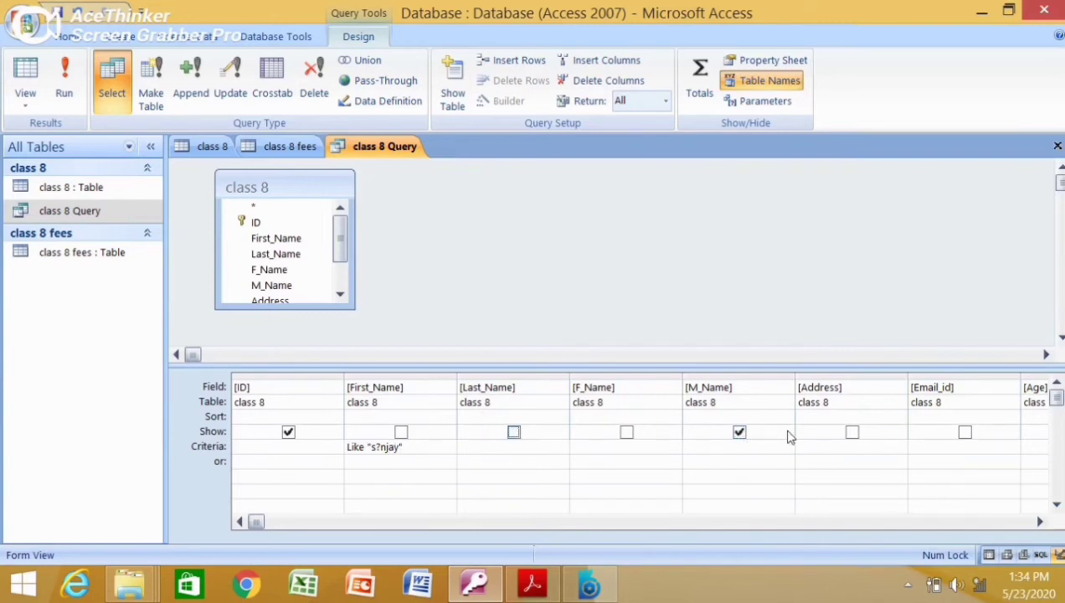
left_click(851, 432)
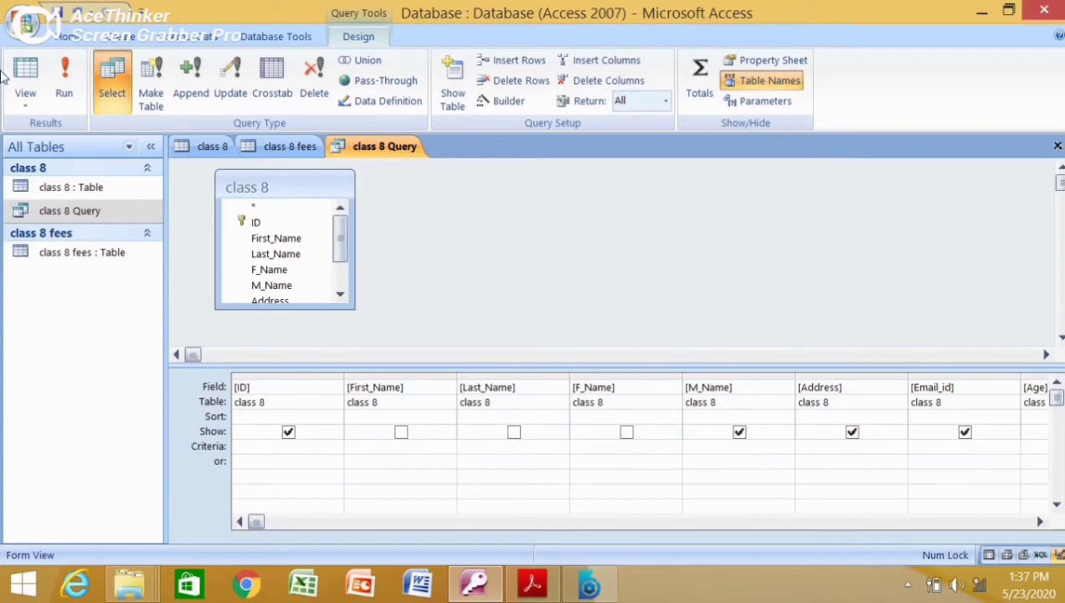
left_click(62, 95)
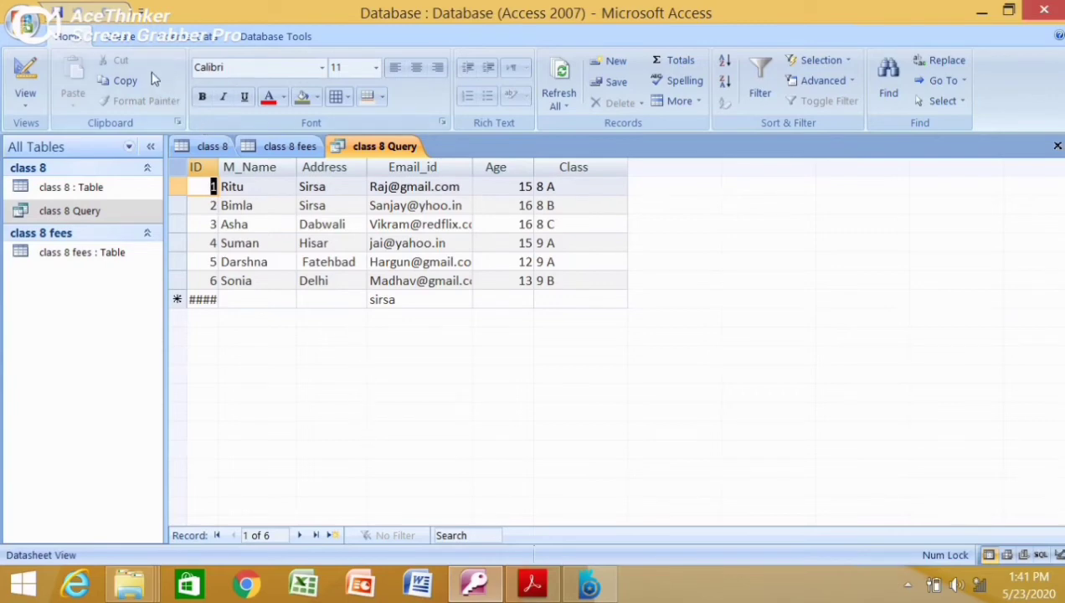
Step: Create a new query in Design View and add the class 8 and class 8 fees tables to it
left_click(126, 36)
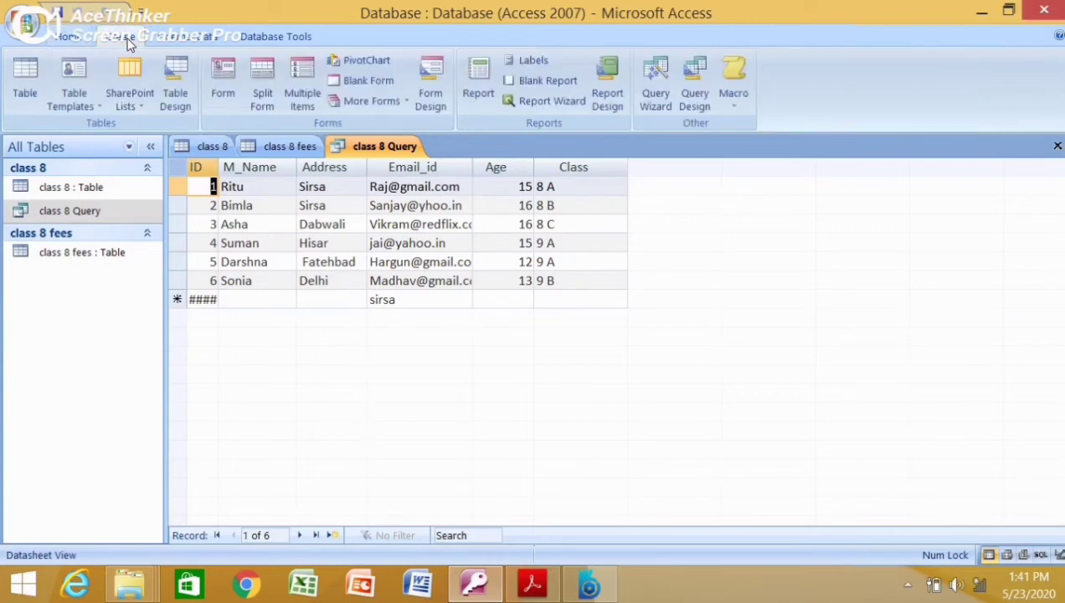
left_click(689, 109)
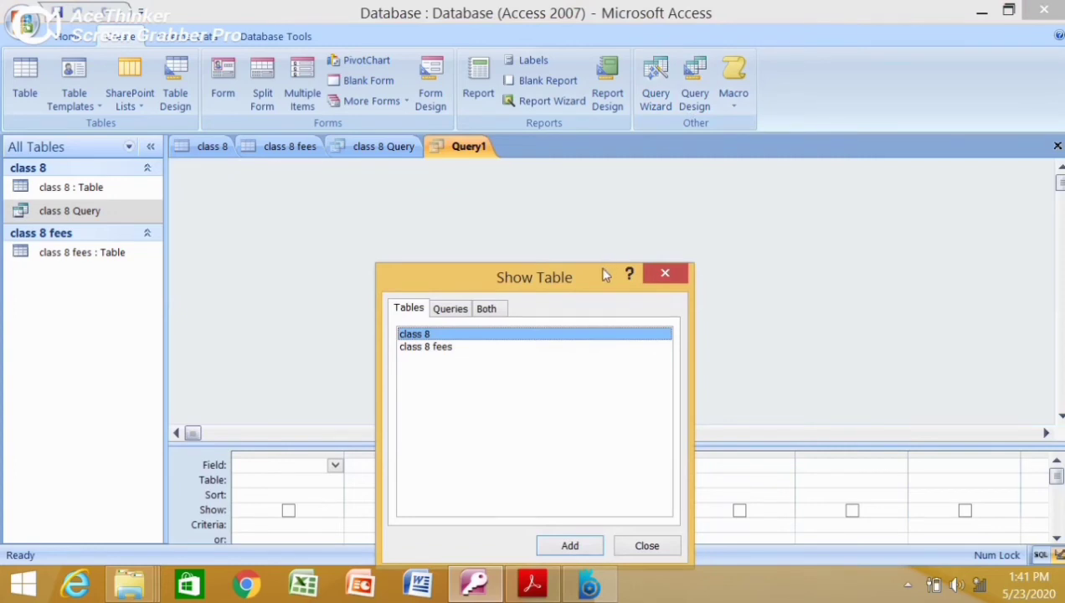
left_click_drag(604, 275, 581, 155)
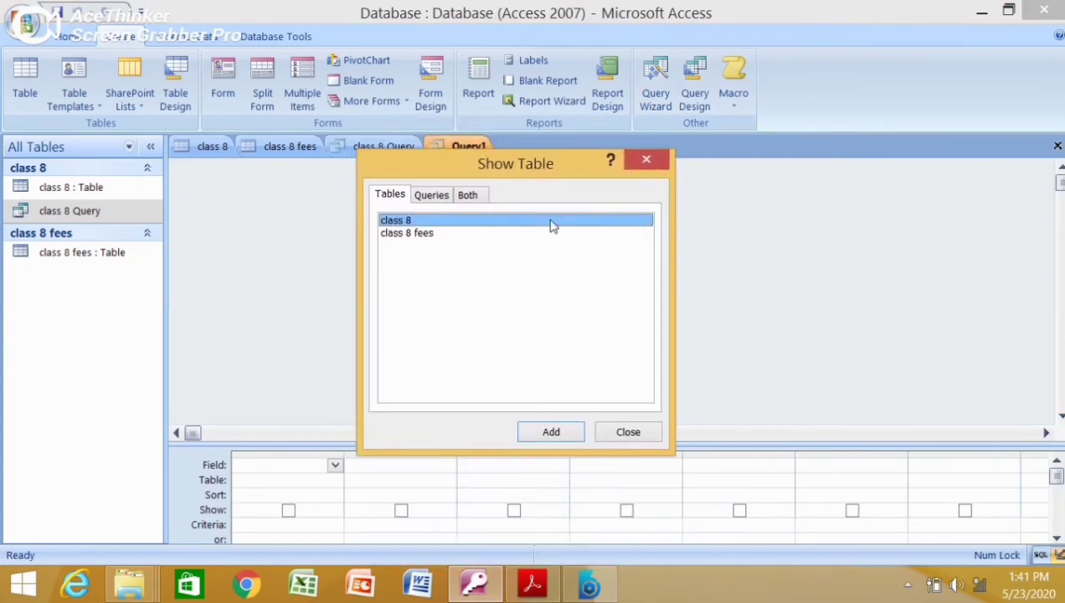
left_click(467, 198)
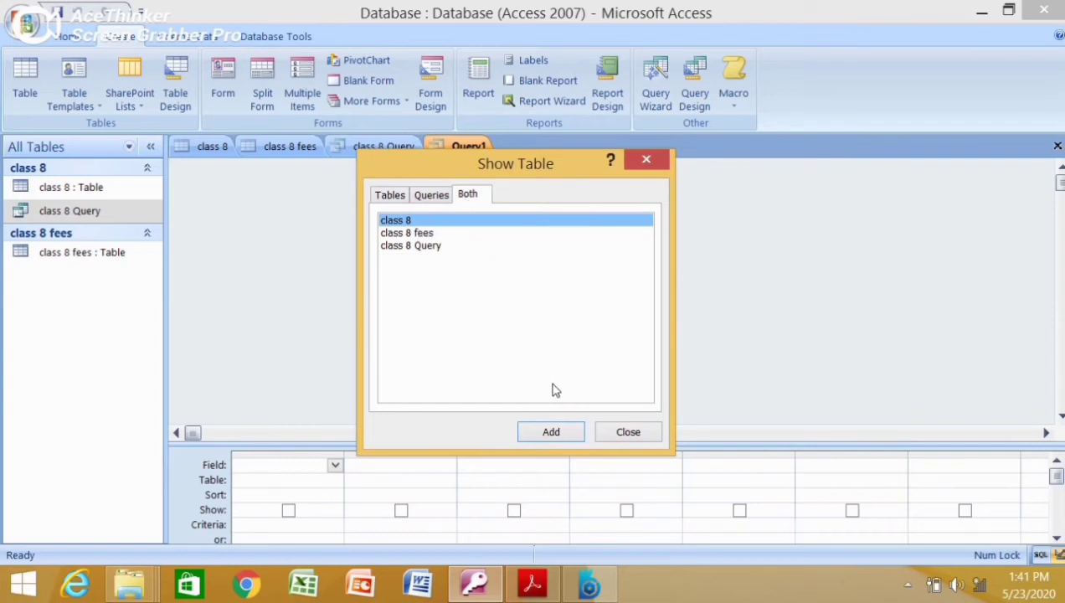
left_click(552, 432)
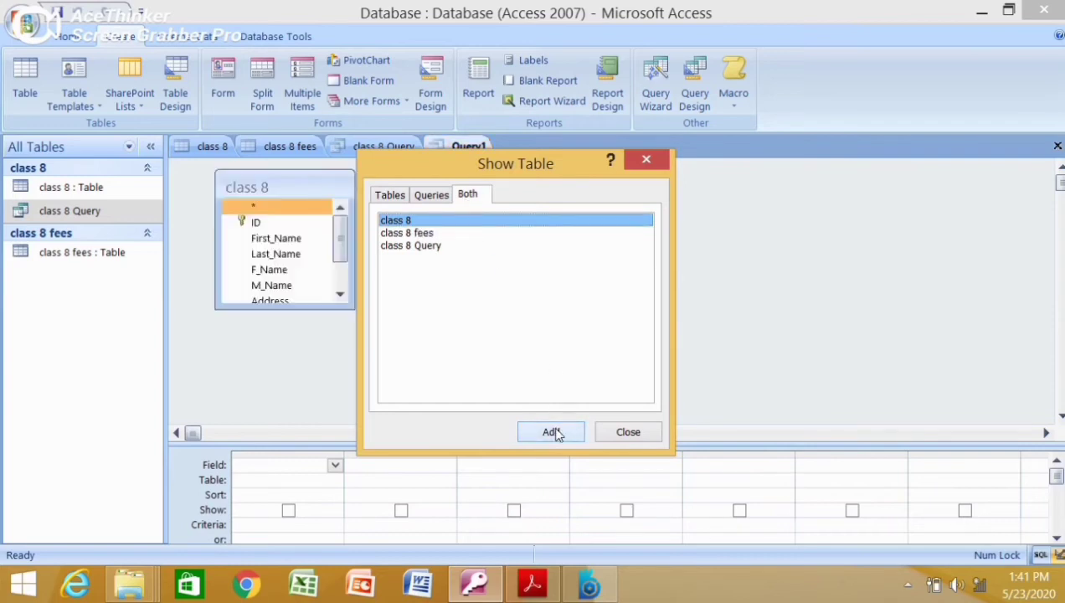
left_click(410, 234)
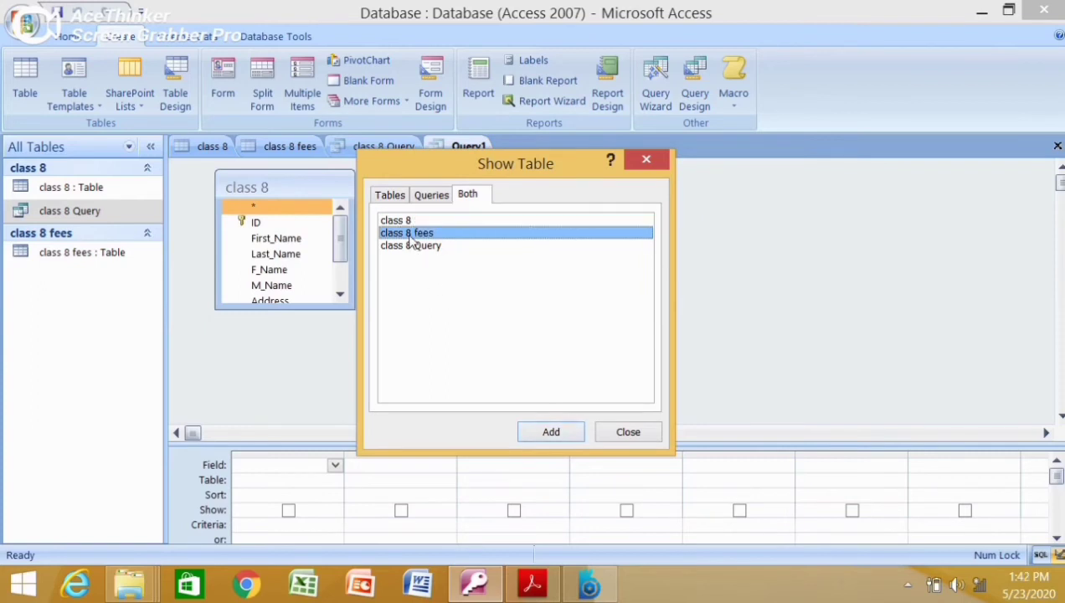
left_click(557, 432)
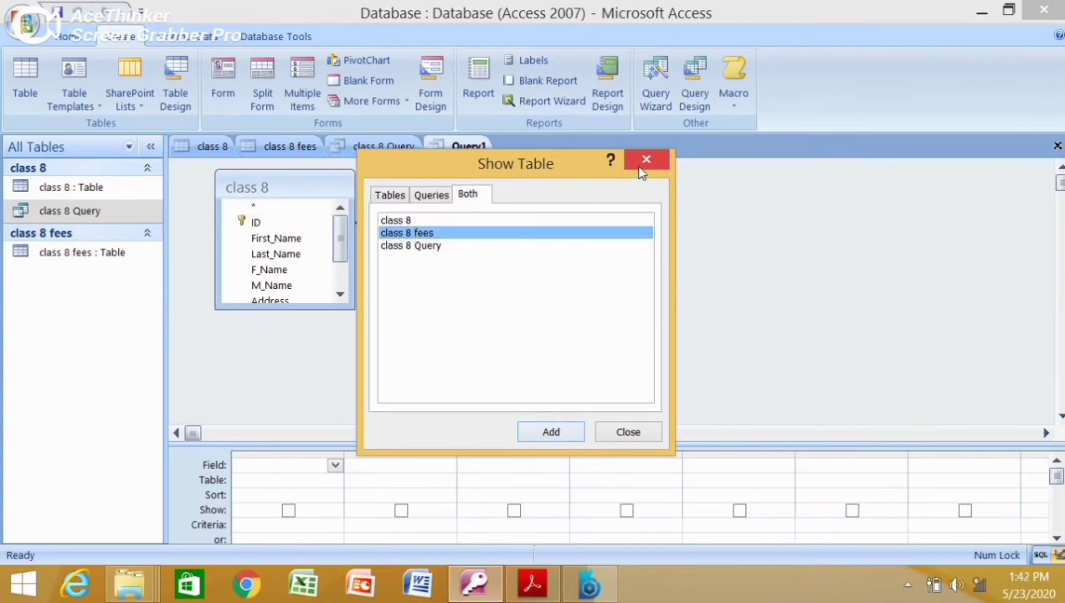
left_click(641, 433)
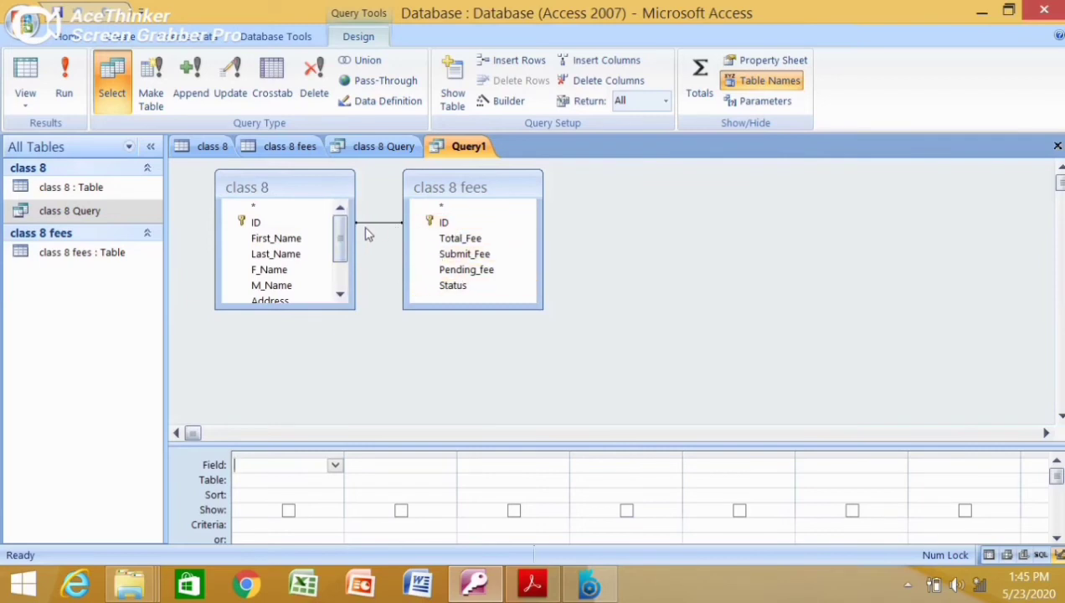
Step: Review the records of the class 8 and class 8 fees tables before choosing the query fields
left_click(211, 151)
left_click(265, 146)
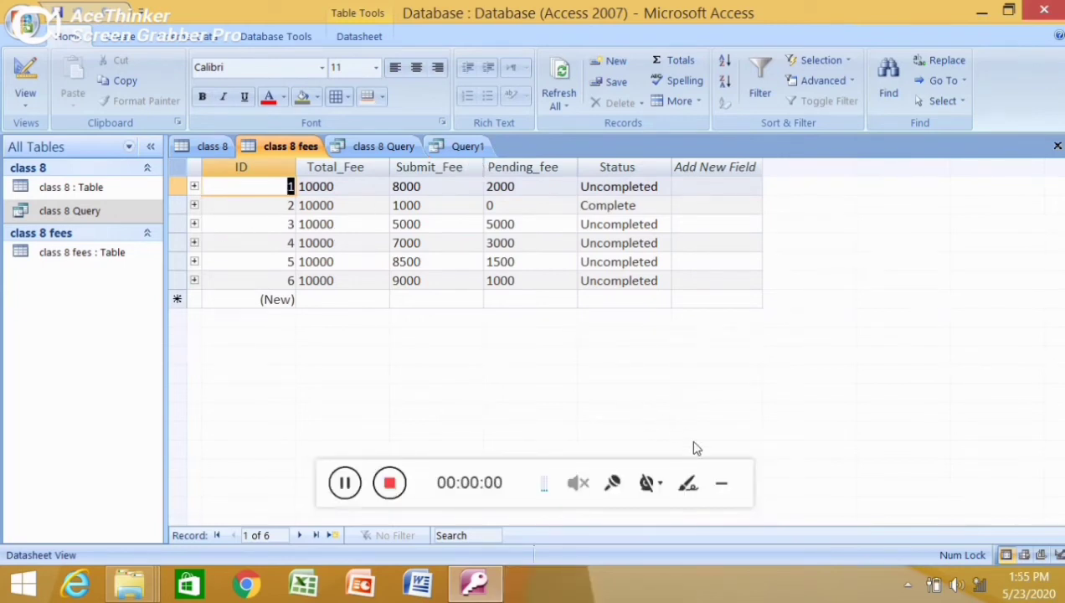
left_click(722, 484)
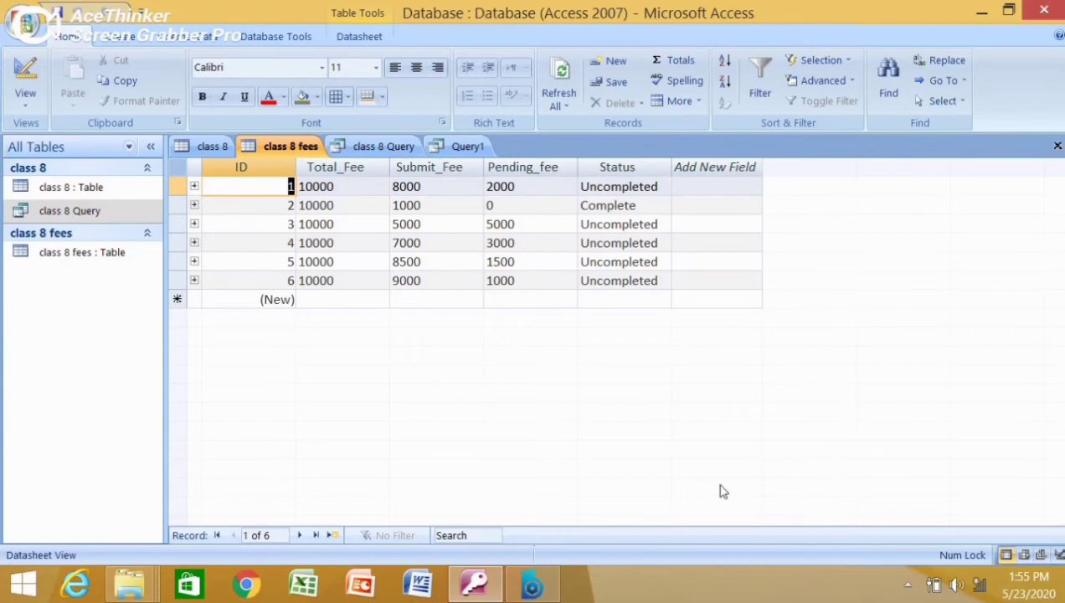
left_click(213, 146)
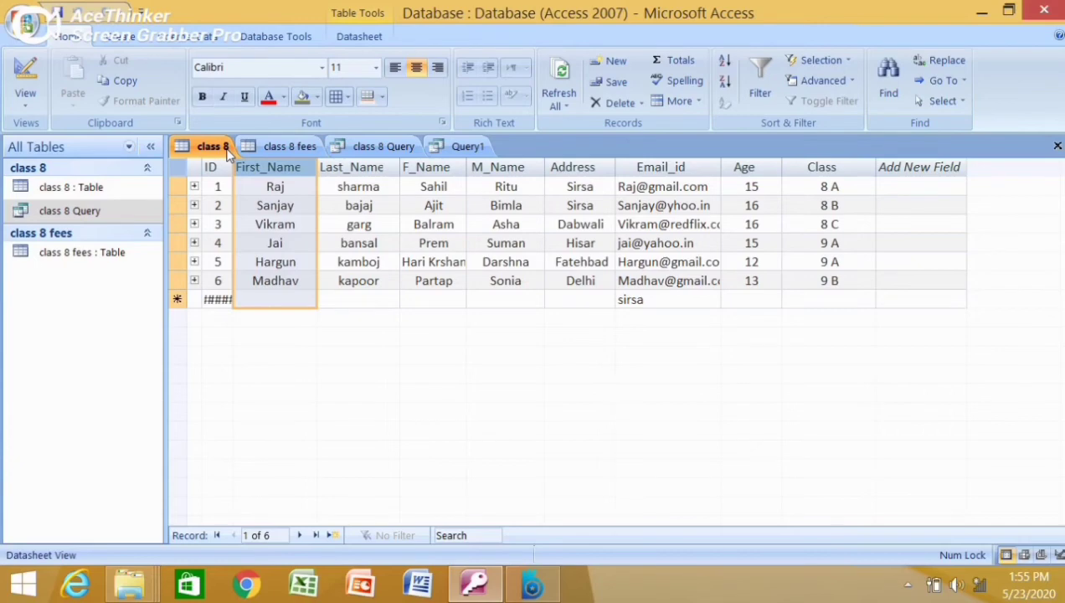
Step: In the new query's design, add the ID, First_Name, F_Name, Address and Age fields from class 8
left_click(439, 148)
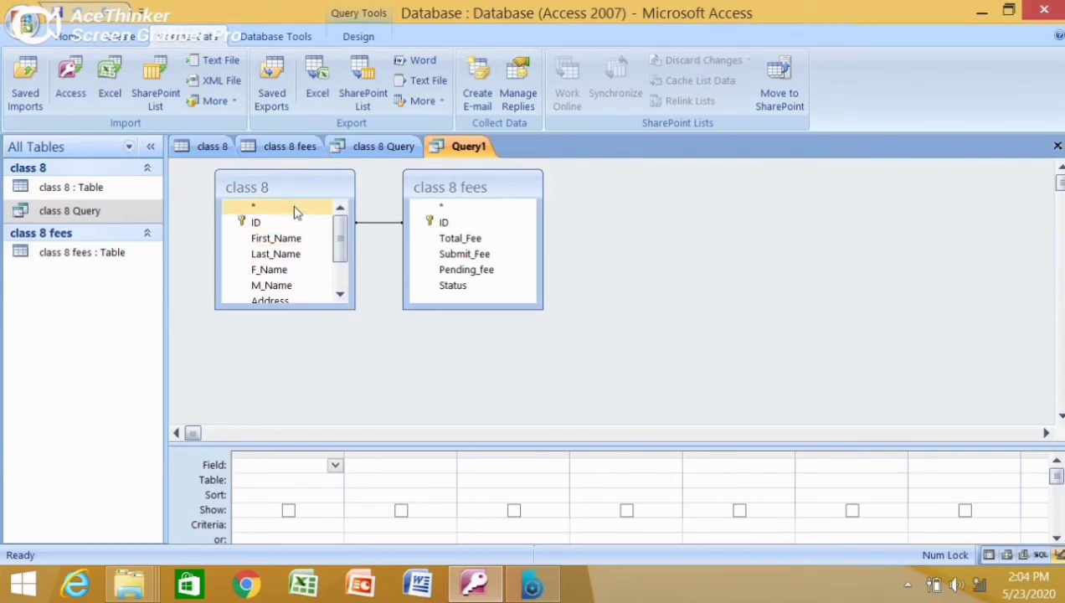
double_click(279, 222)
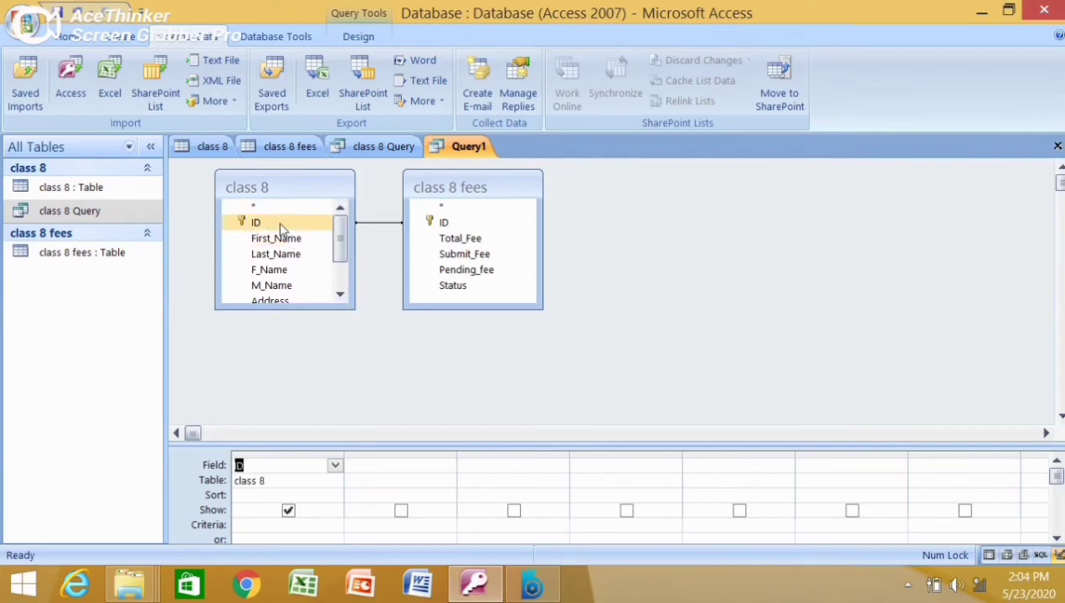
double_click(266, 241)
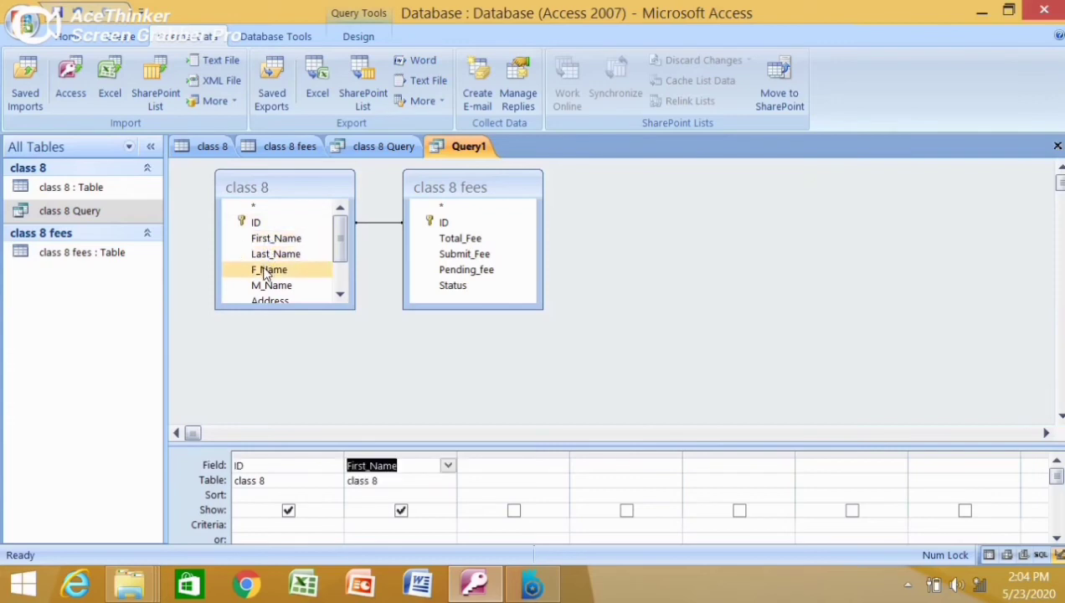
double_click(269, 269)
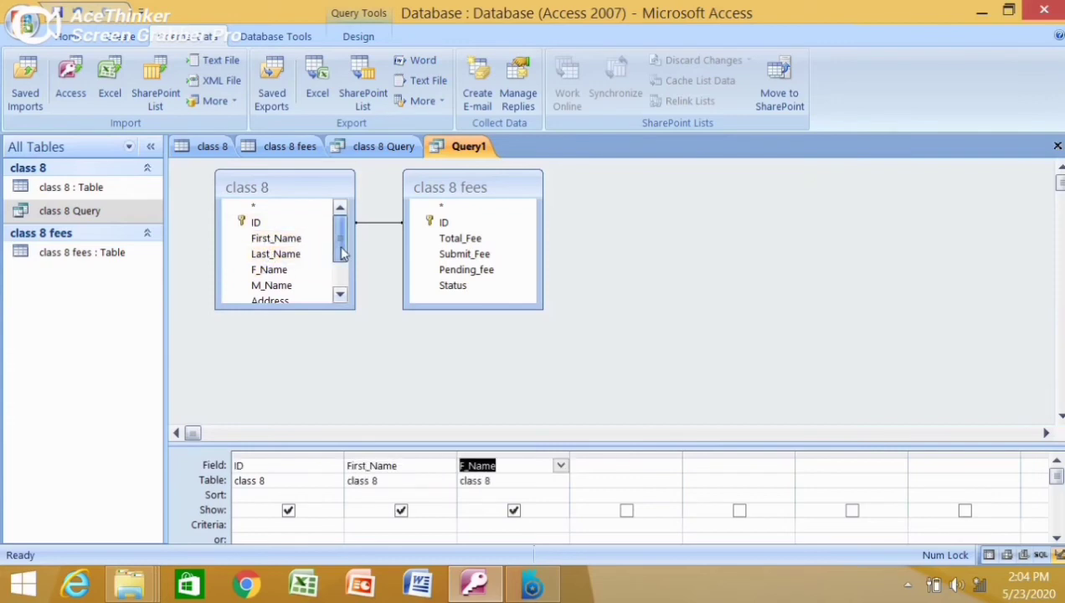
left_click_drag(340, 239, 341, 272)
double_click(300, 260)
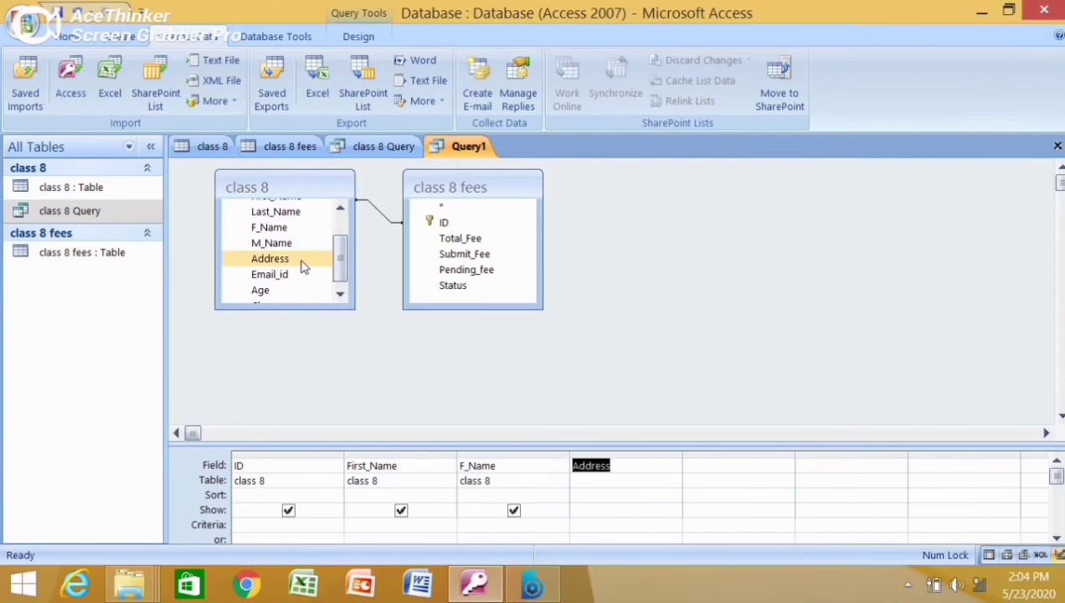
double_click(265, 291)
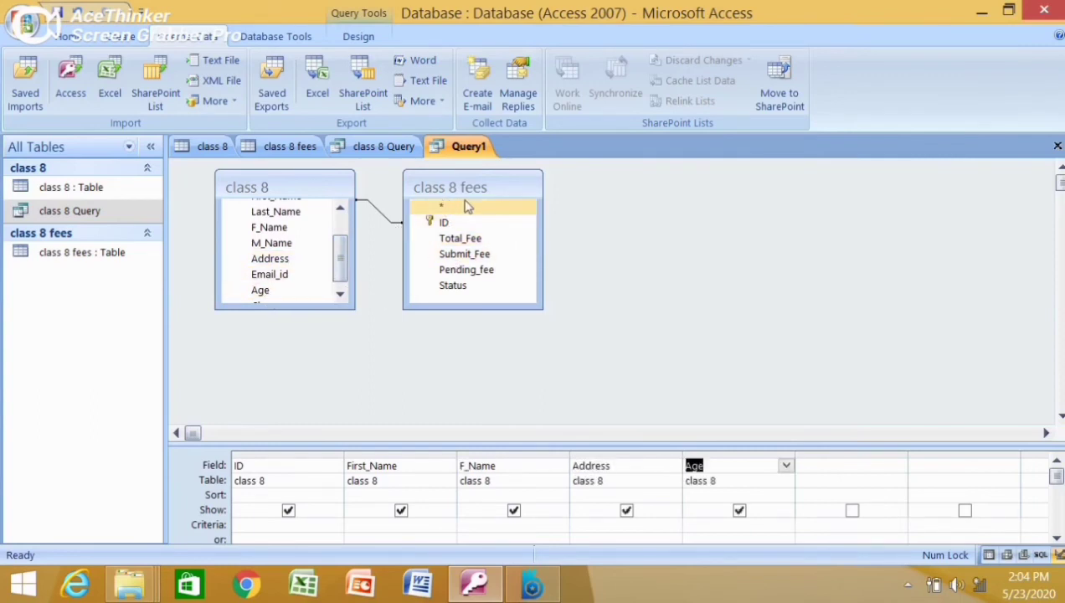
Step: Add Total_Fee and Pending_fee from class 8 fees to the query and run it
double_click(474, 241)
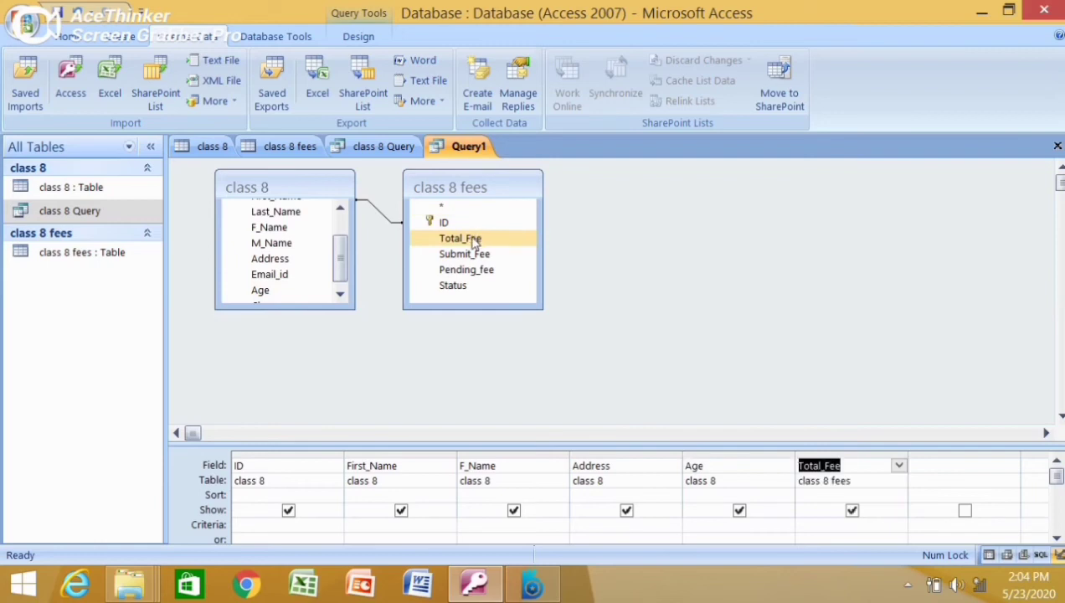
double_click(460, 272)
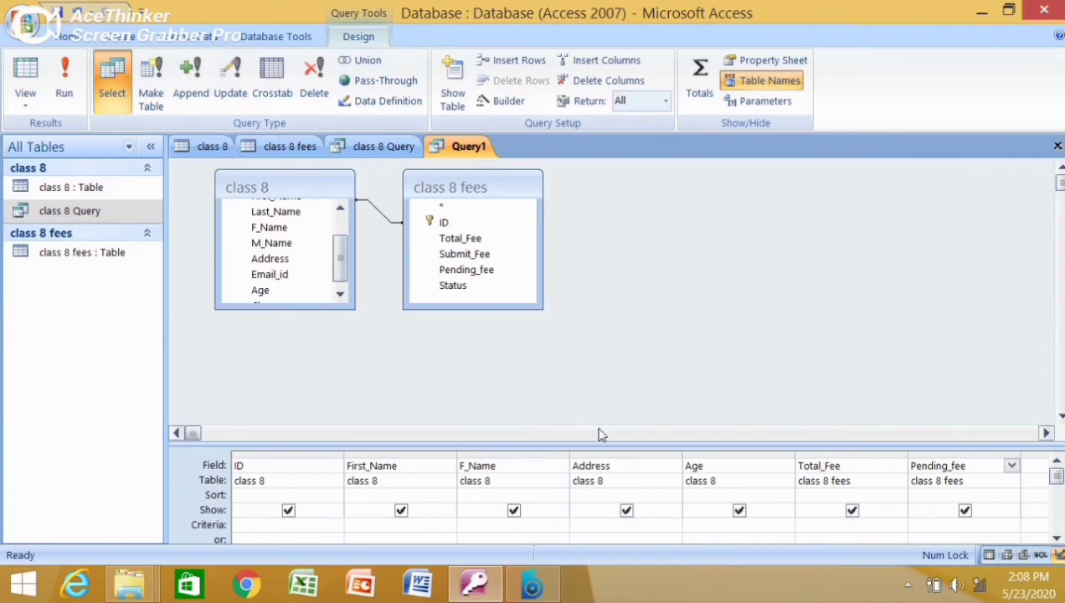
left_click(66, 84)
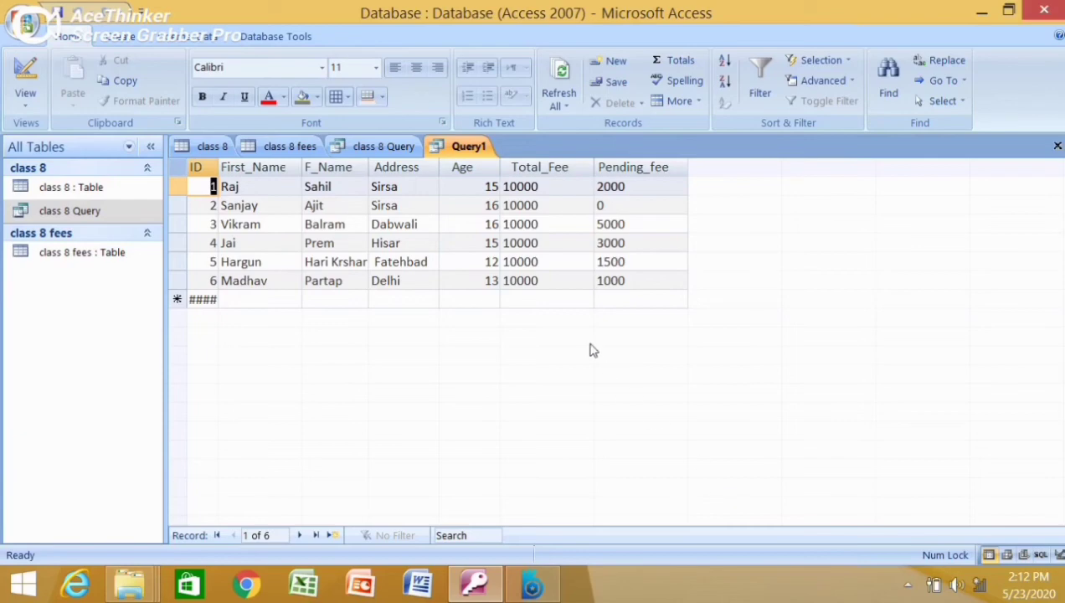
Step: Return to the query design, sort First_Name in ascending order and hide F_Name from the results
right_click(452, 149)
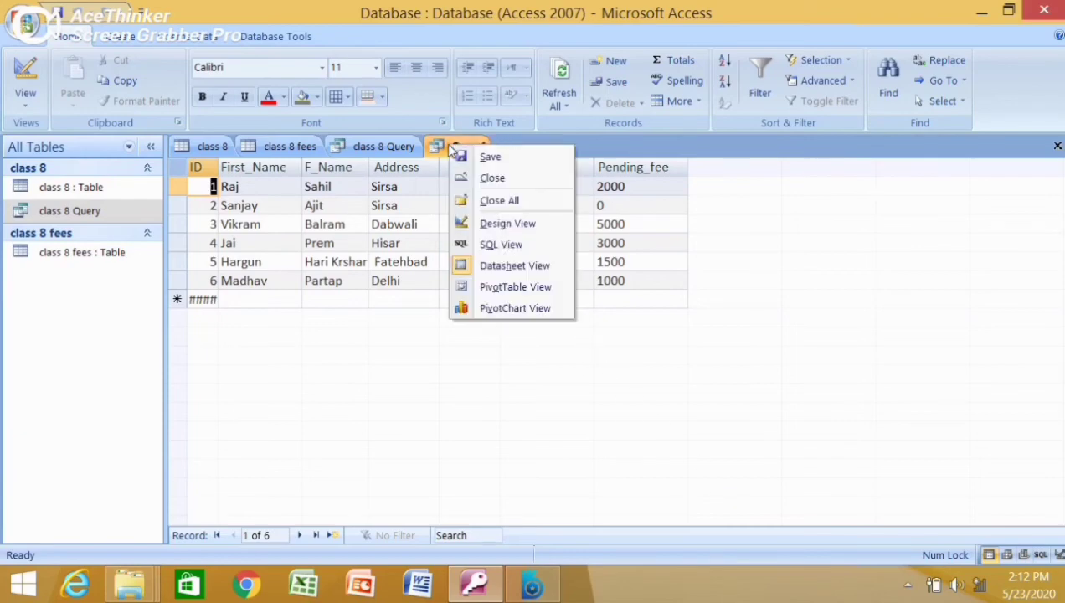
left_click(490, 224)
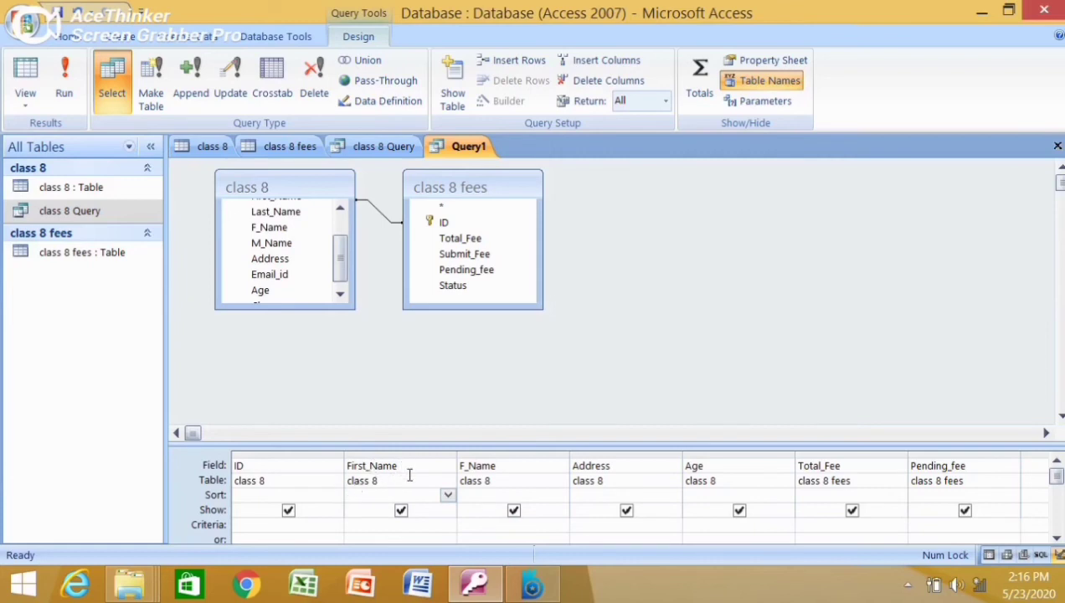
left_click(447, 495)
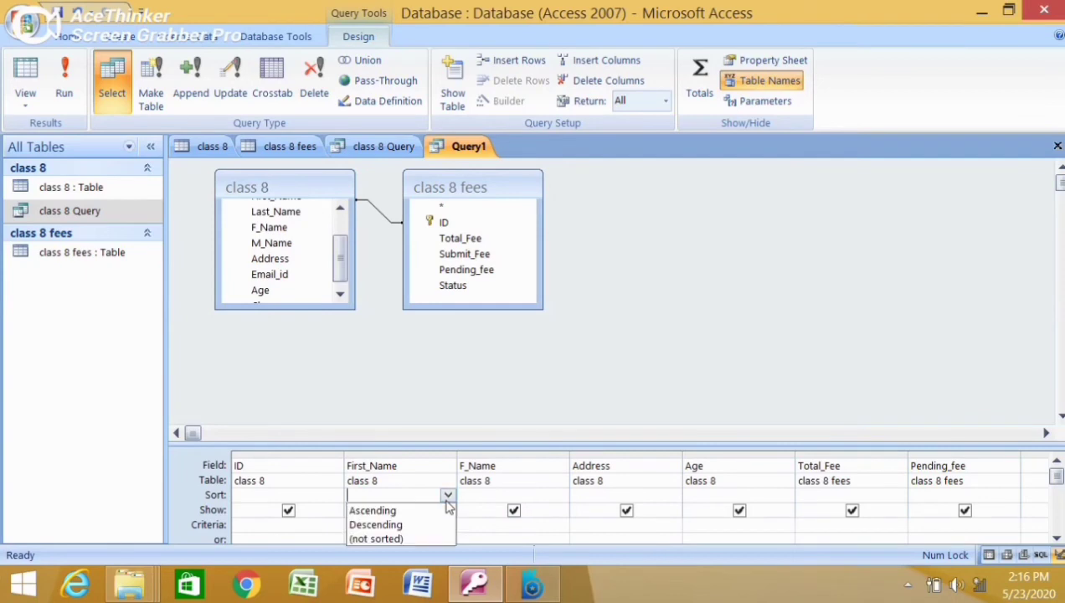
left_click(403, 513)
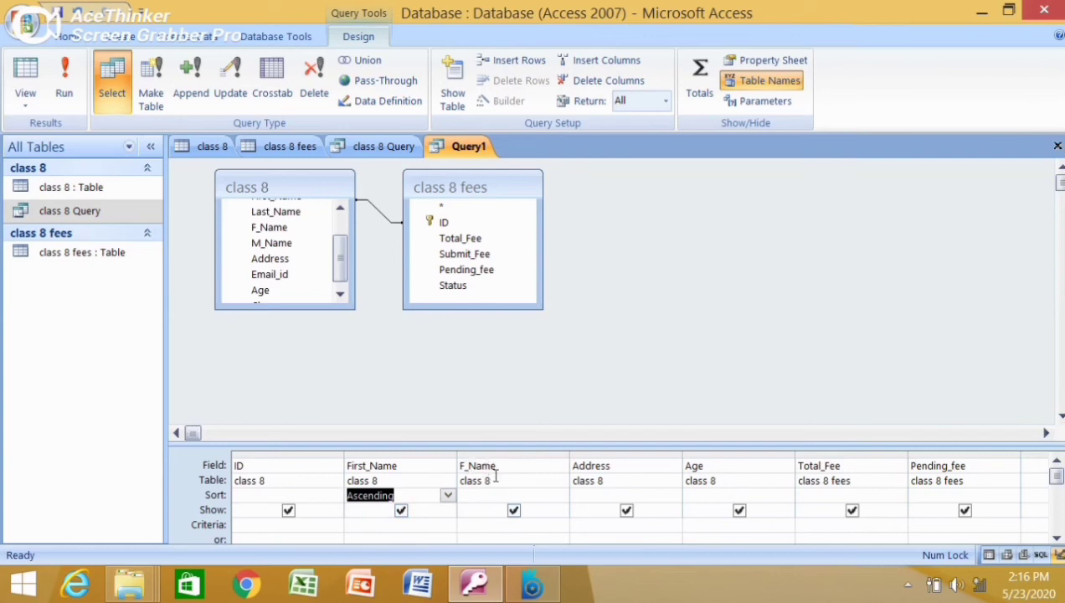
left_click(514, 512)
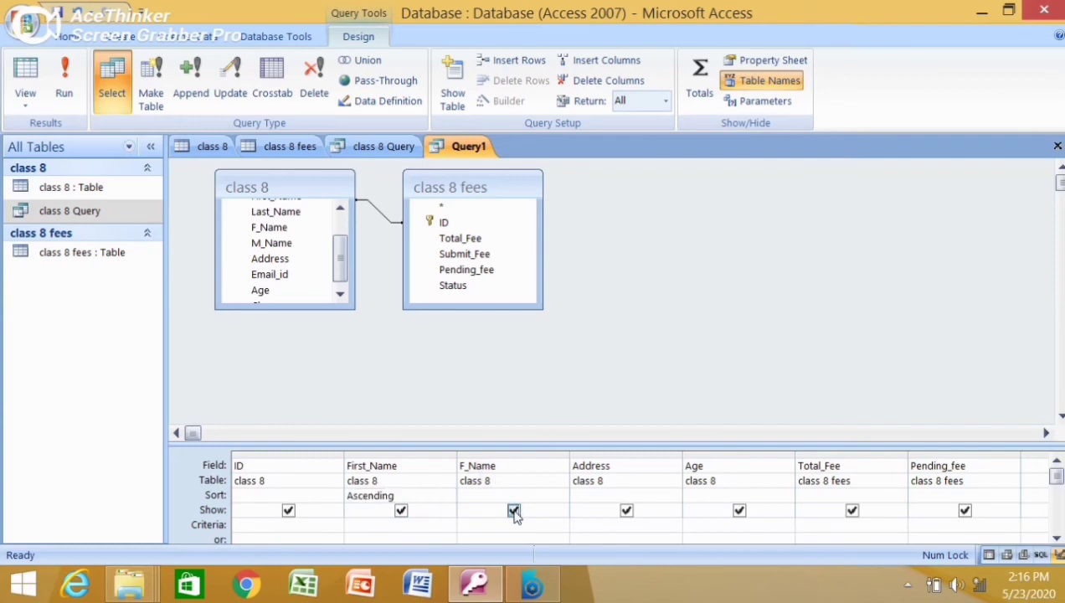
left_click(690, 526)
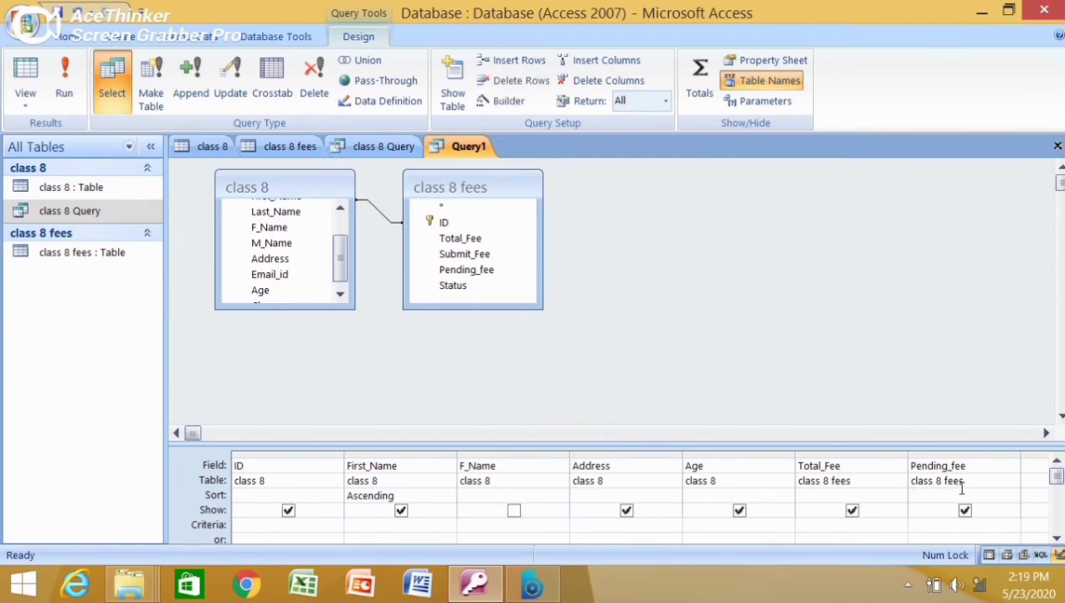
Step: Replace the Pending_fee column with the Status field from class 8 fees and run the query
left_click(1000, 466)
left_click(1011, 466)
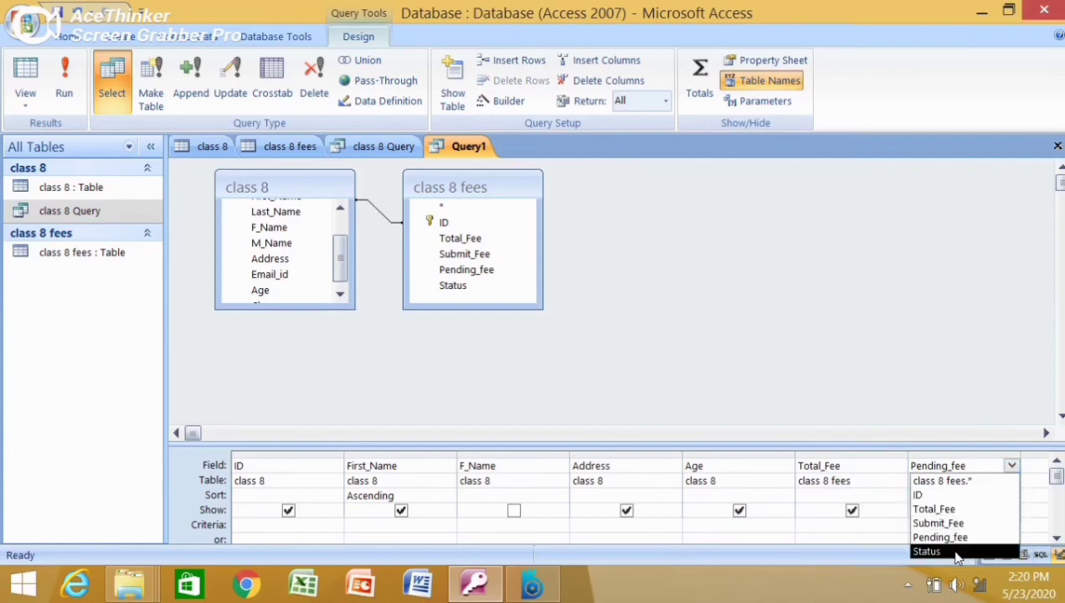
left_click(929, 550)
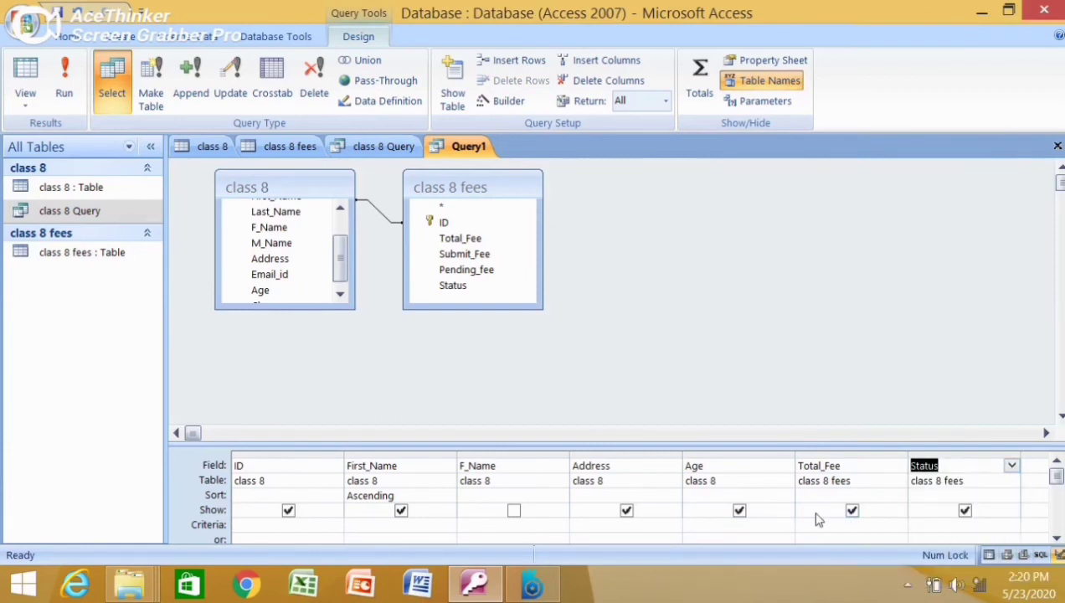
left_click(64, 101)
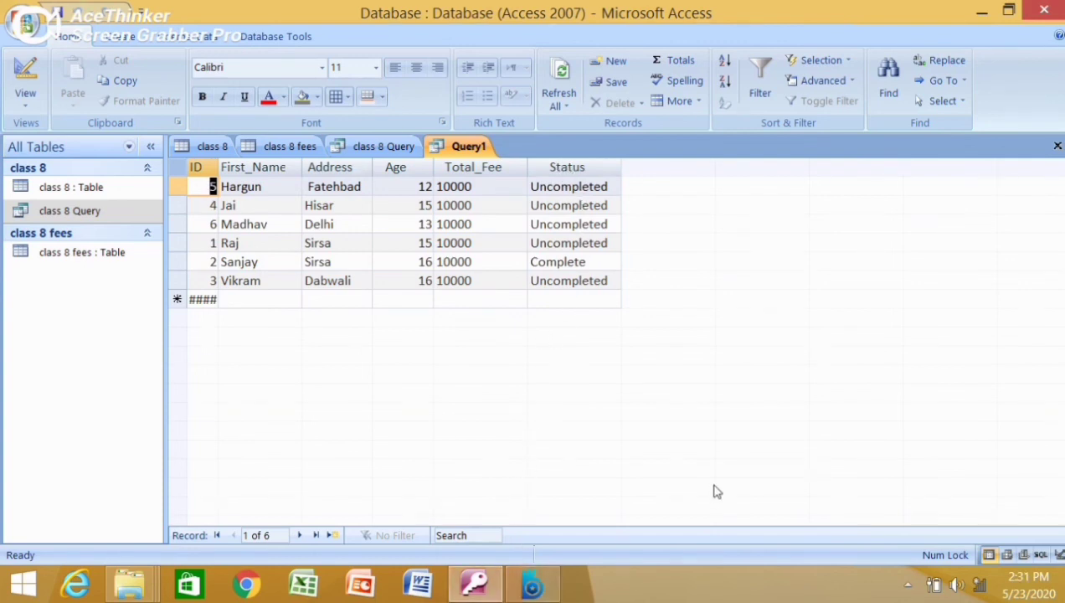
Step: Go back to Design View and delete the whole Status column from the query grid
right_click(465, 153)
left_click(509, 238)
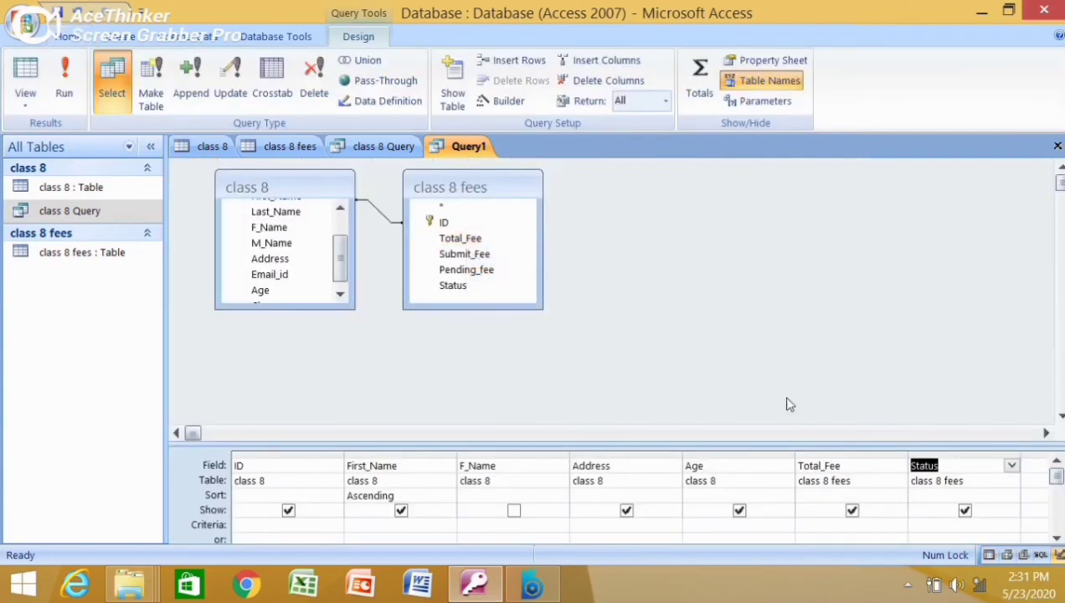
left_click(923, 452)
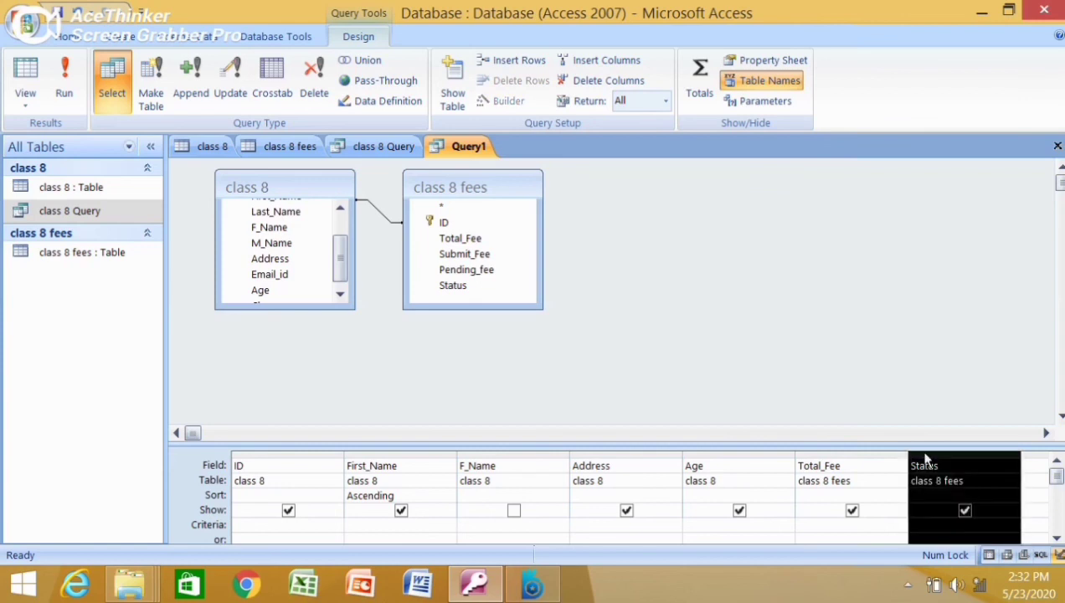
key("Delete")
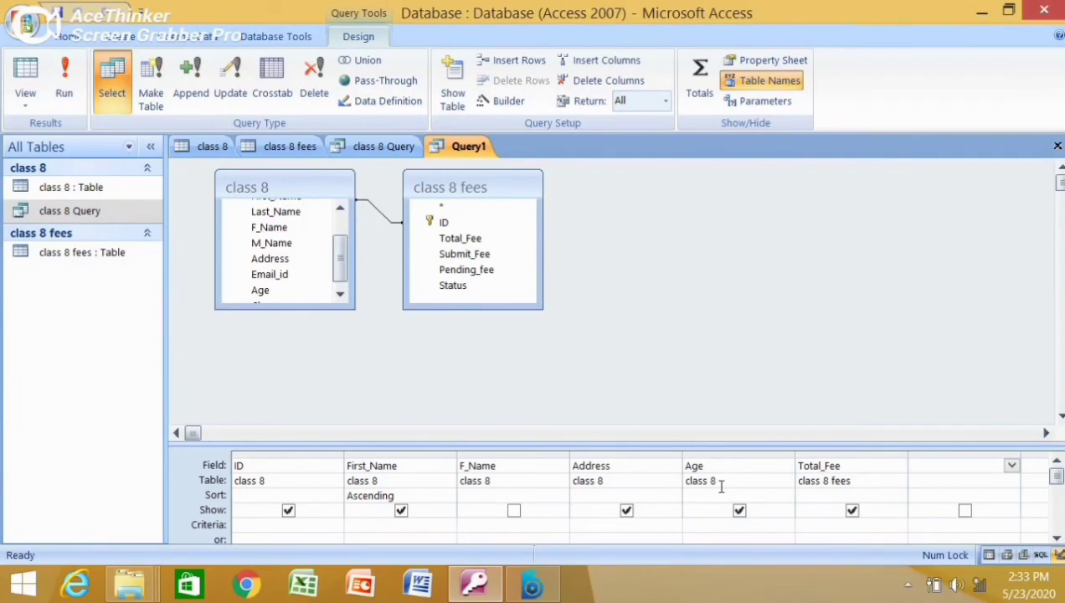
Step: Set the empty last column to the Email_id field of class 8 and run the query
left_click(1011, 466)
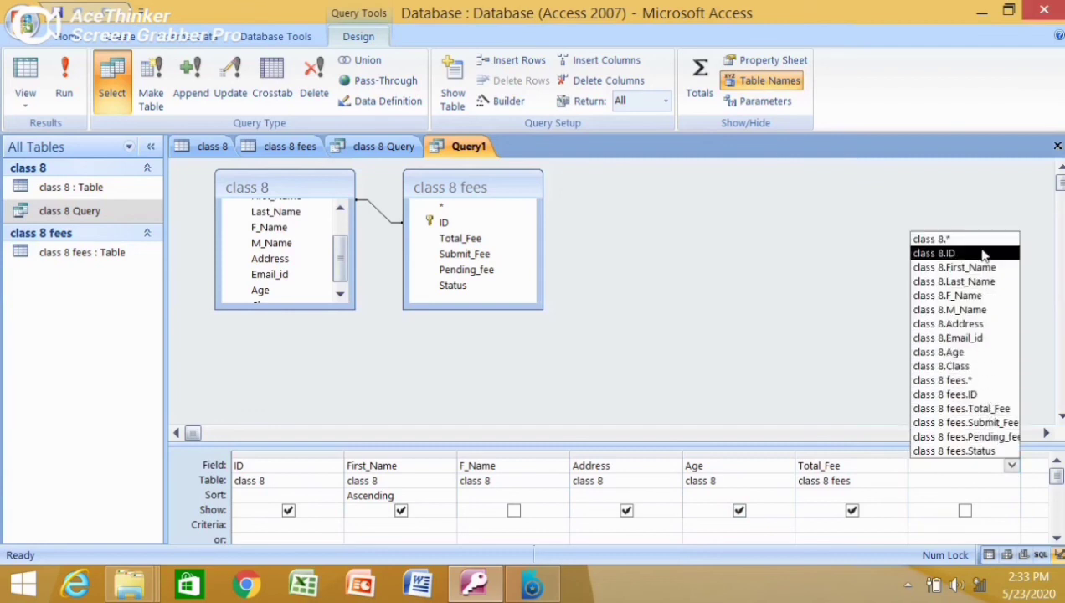
left_click(960, 339)
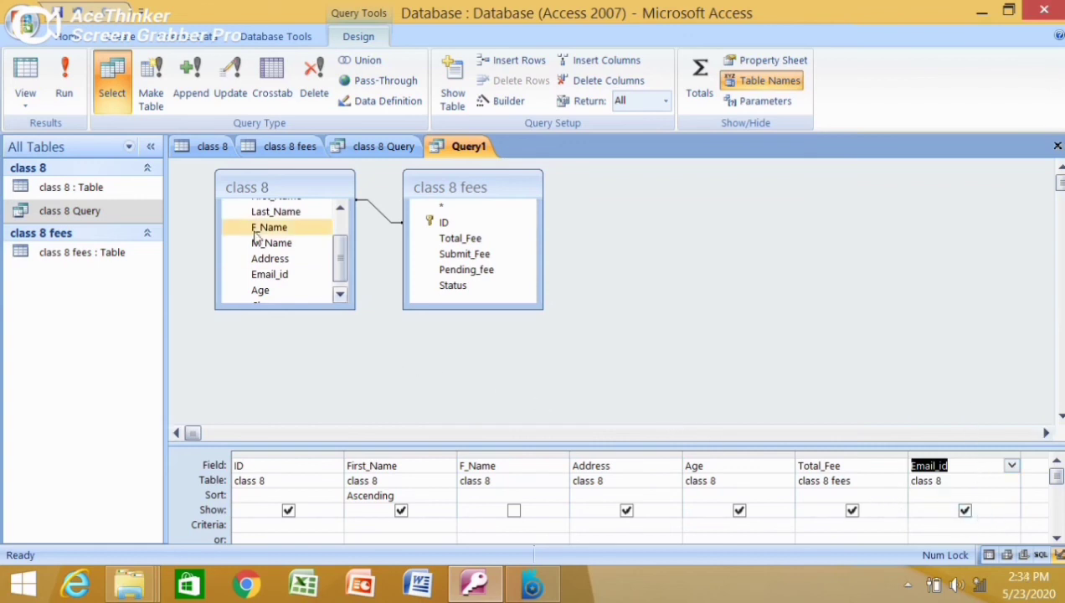
left_click(73, 99)
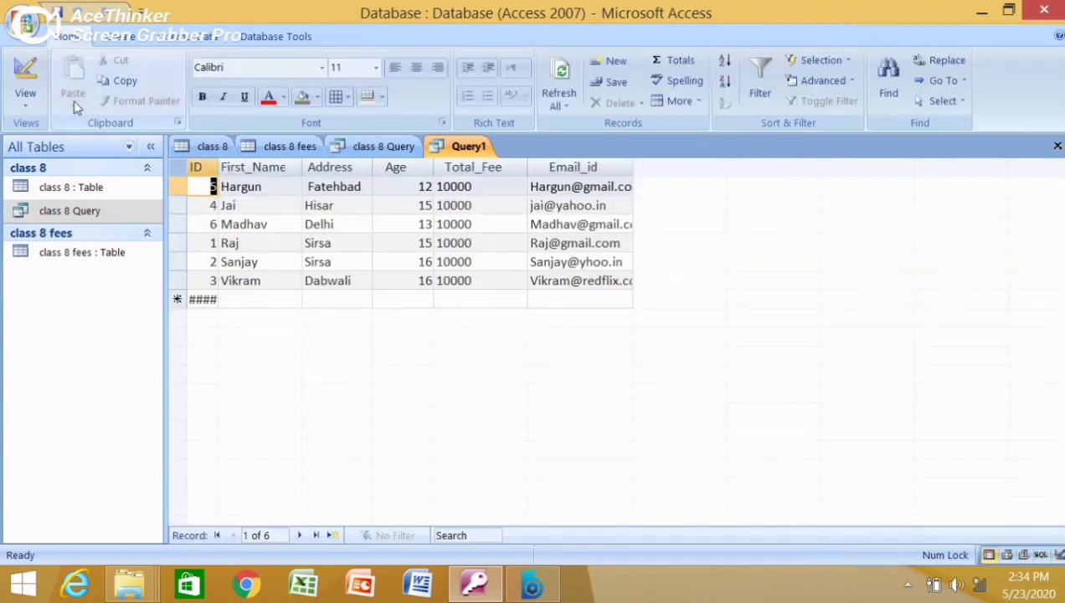